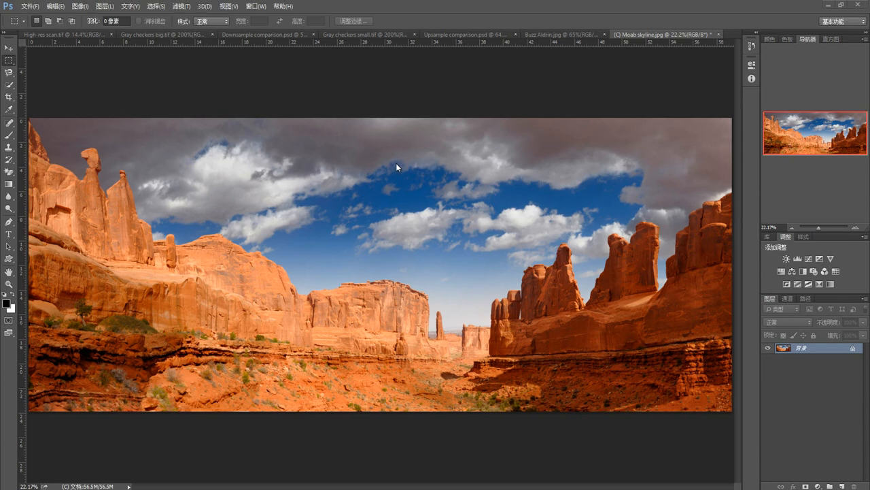
Duplicate the Moab skyline.jpg image as a new document named dostum.
left_click(79, 6)
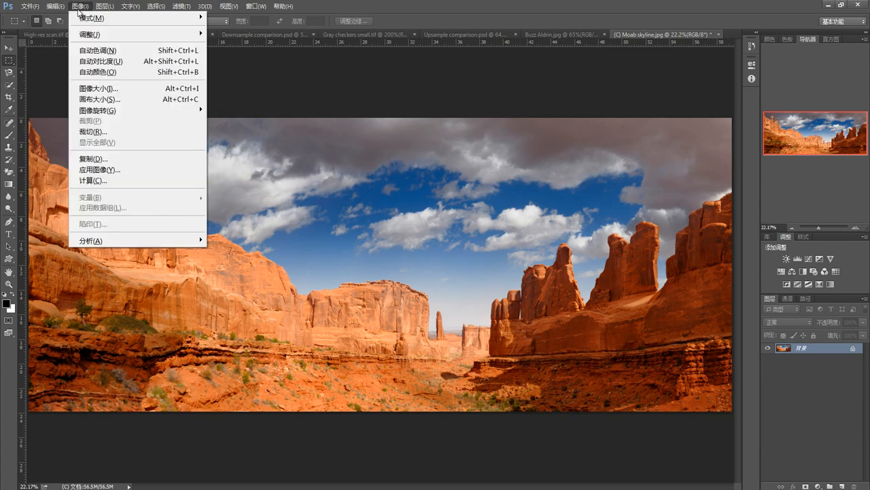
left_click(90, 160)
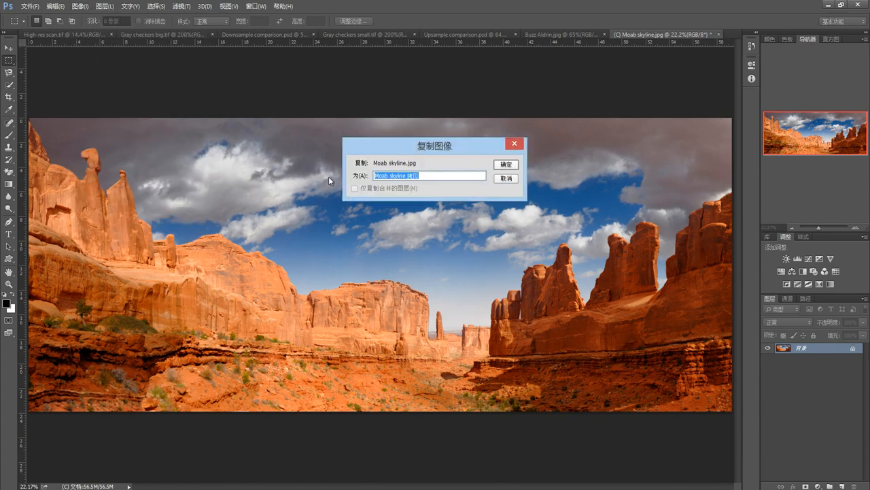
left_click(423, 177)
left_click_drag(424, 177, 373, 178)
type("dostum")
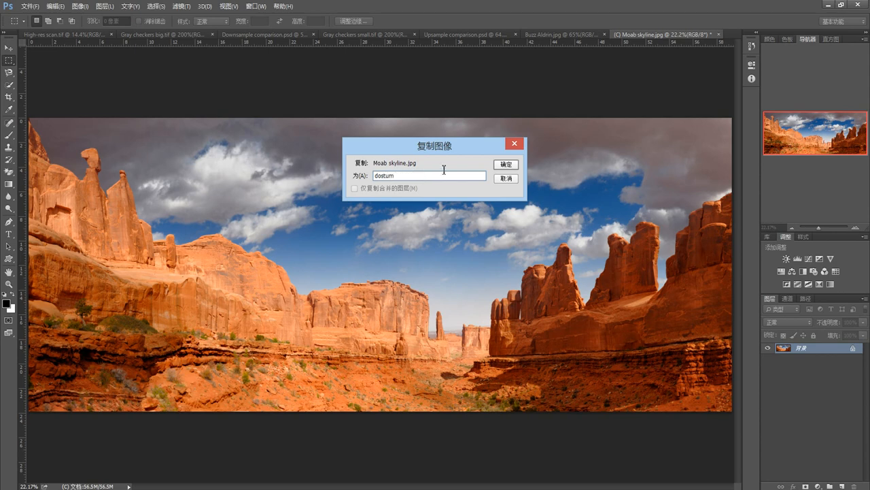
left_click(505, 165)
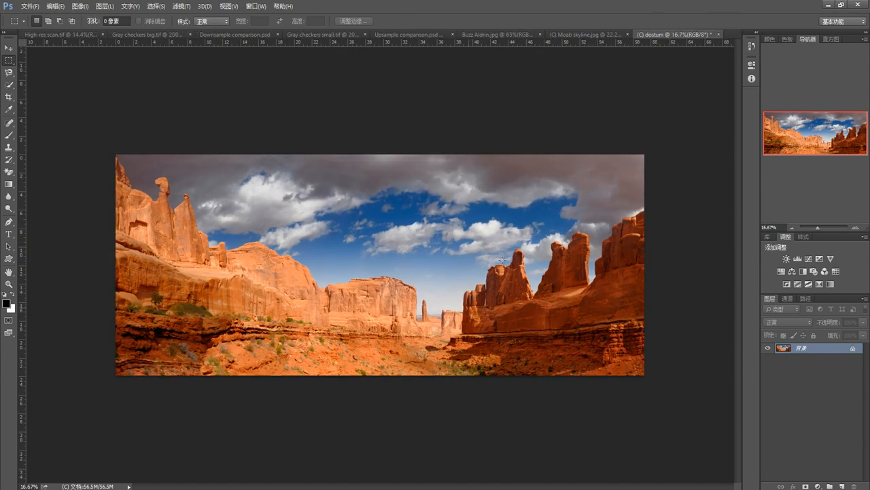
left_click(596, 33)
left_click(660, 35)
key("ctrl+0")
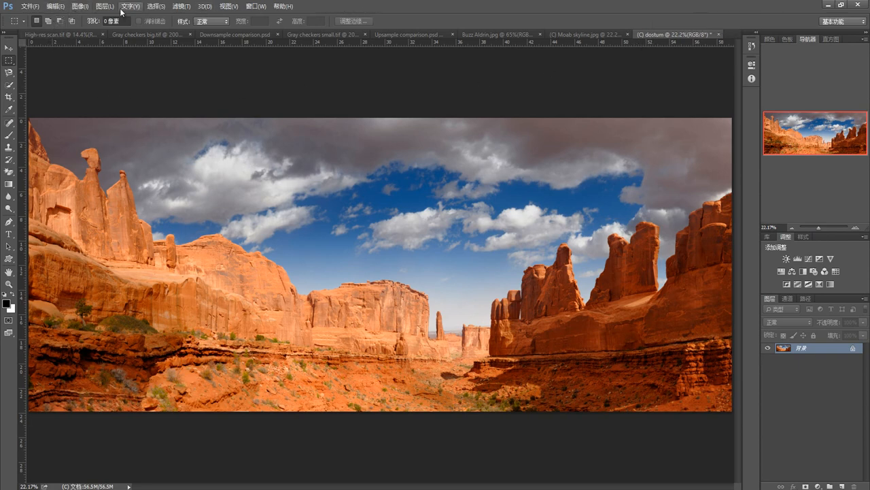
Open the Image Size settings for the dostum image and resize the dialog for a large preview.
left_click(79, 8)
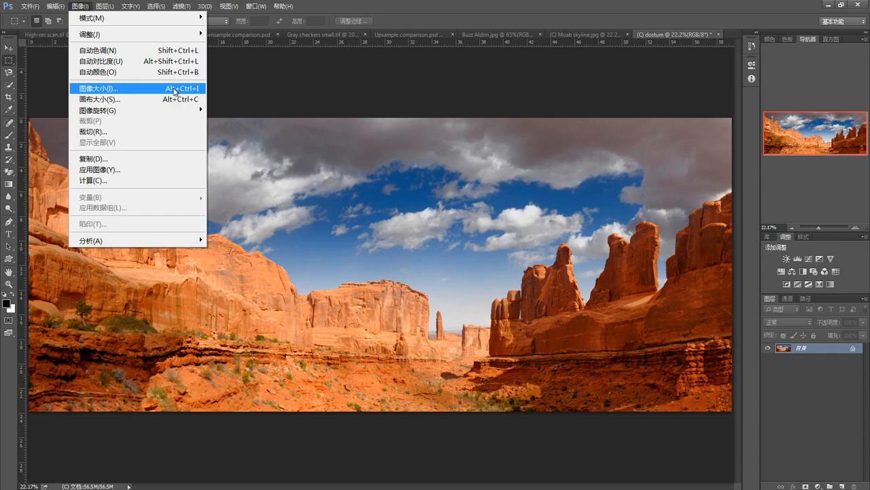
left_click(147, 89)
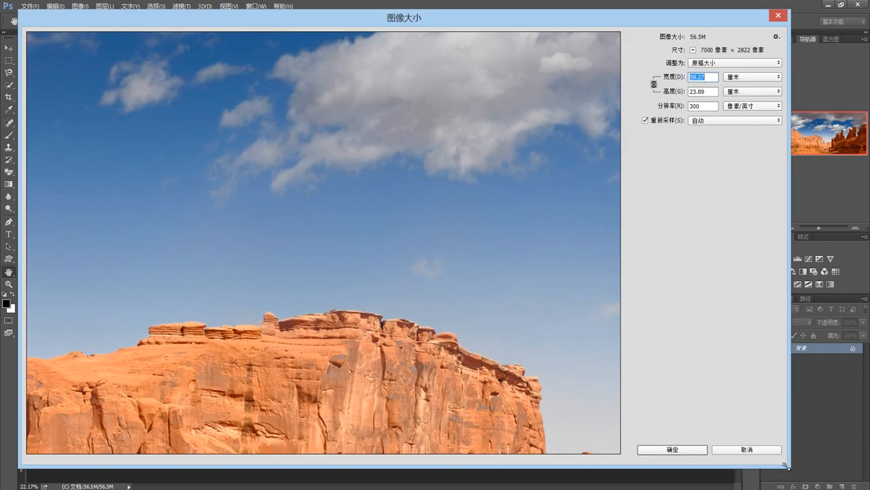
left_click_drag(788, 466, 314, 166)
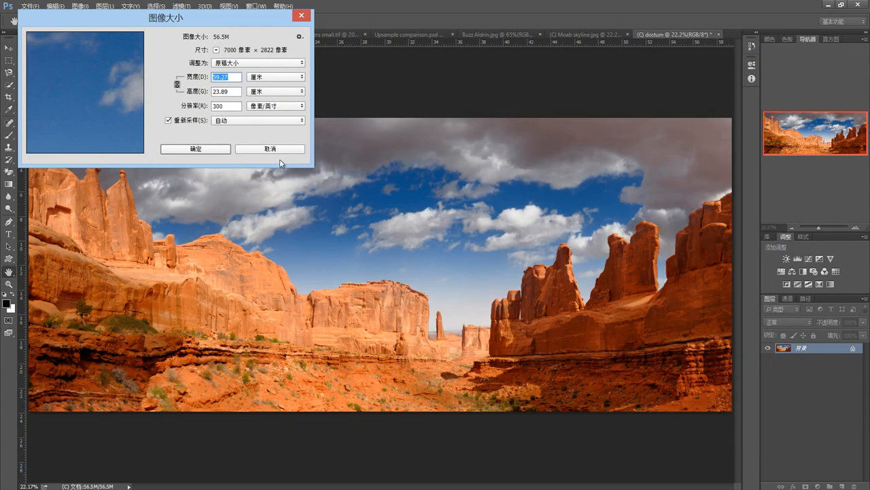
left_click_drag(233, 26, 289, 67)
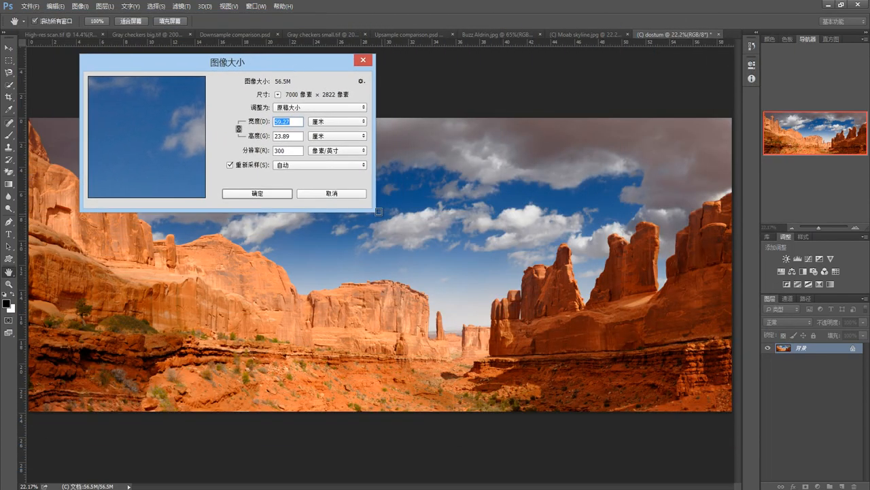
left_click_drag(378, 217, 794, 443)
left_click_drag(569, 64, 518, 67)
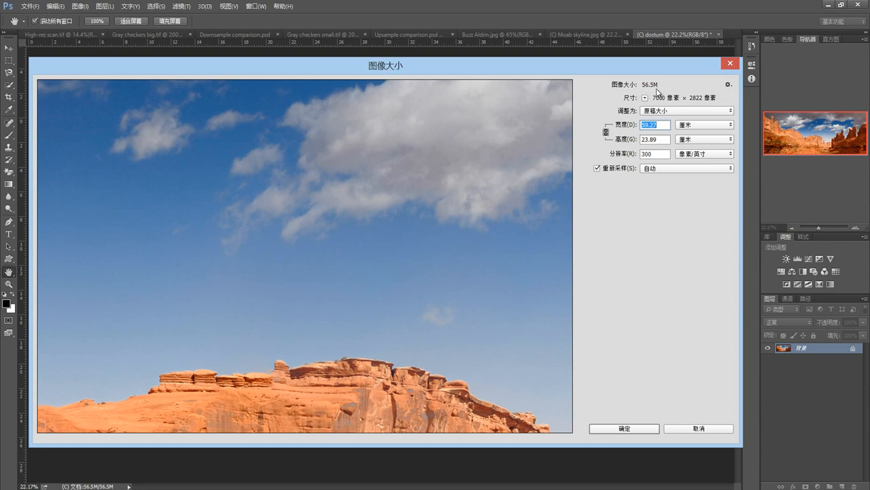
Try resizing the dostum image with width and height at 50 percent, followed by a resolution of 200 pixels/inch.
left_click(699, 125)
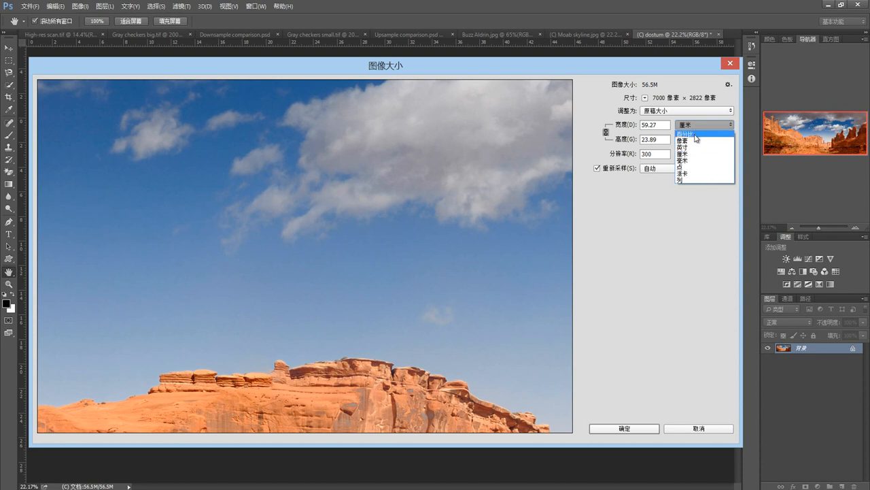
left_click(689, 140)
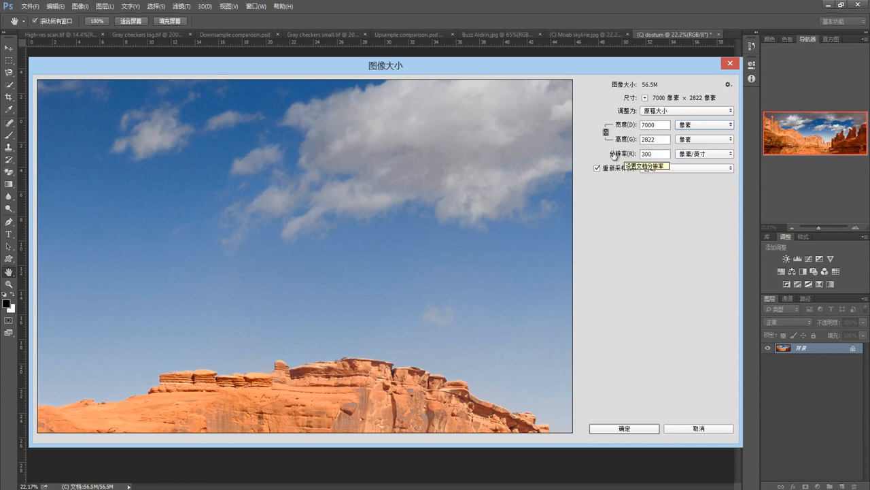
left_click(692, 129)
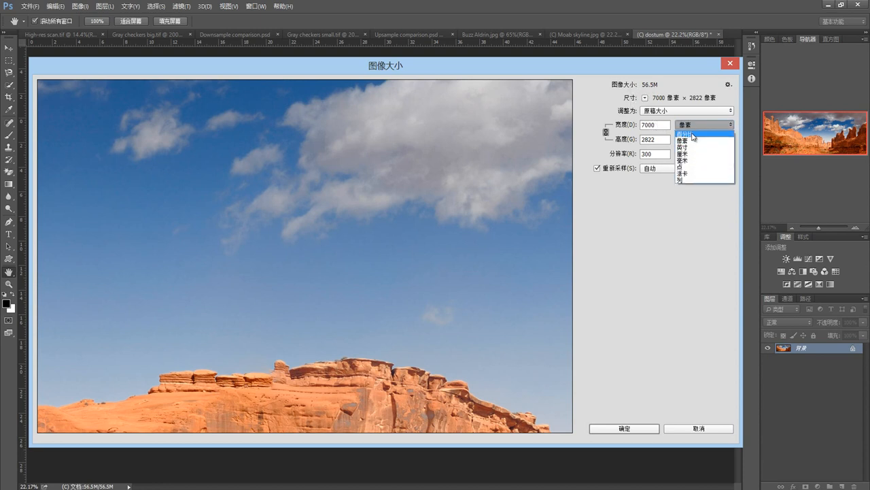
left_click(693, 135)
double_click(642, 125)
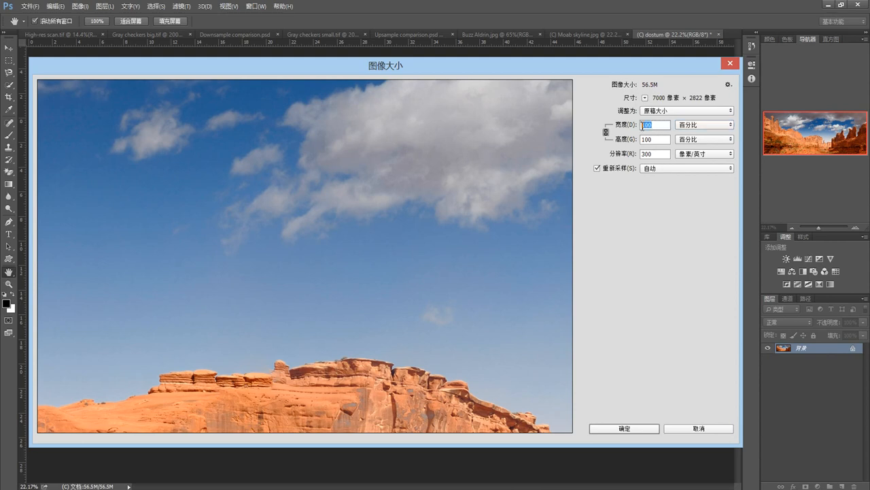
type("50")
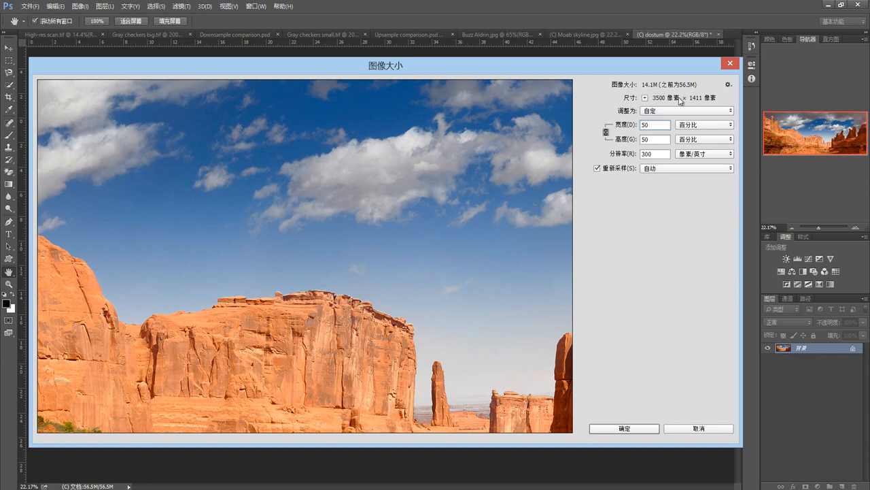
double_click(658, 155)
type("200")
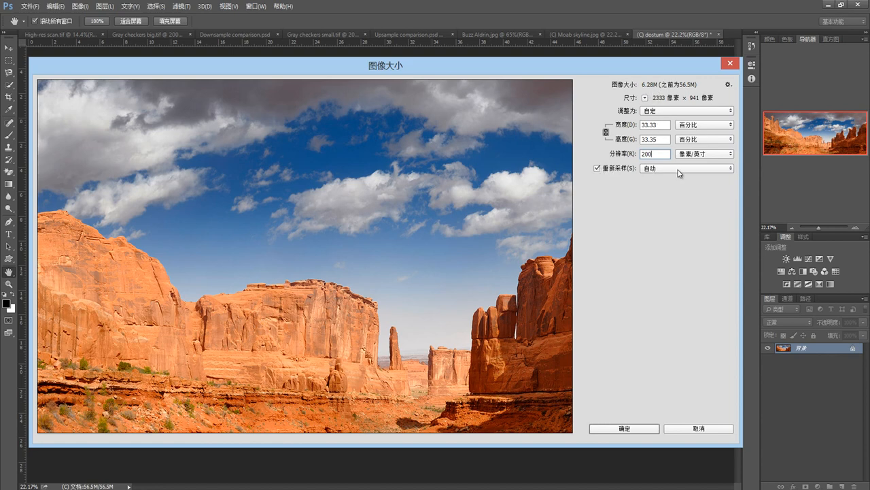
Review the available resampling methods for the dostum image and cancel the resize.
left_click(704, 170)
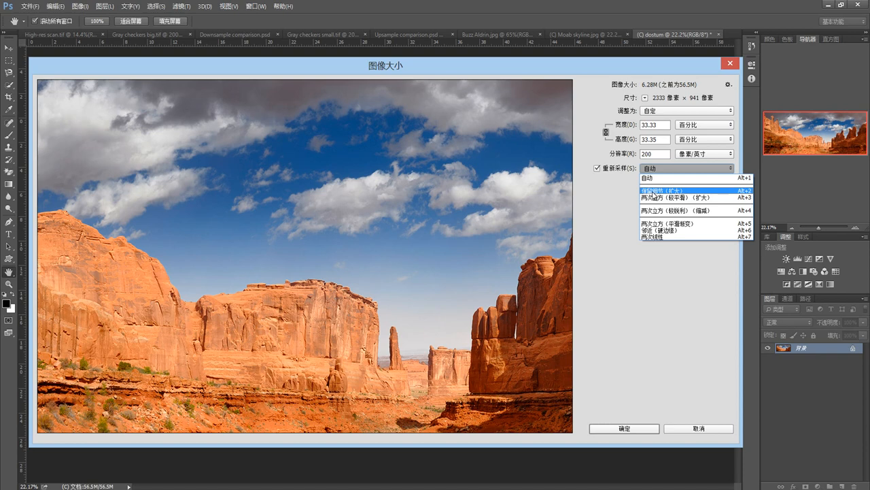
left_click(615, 199)
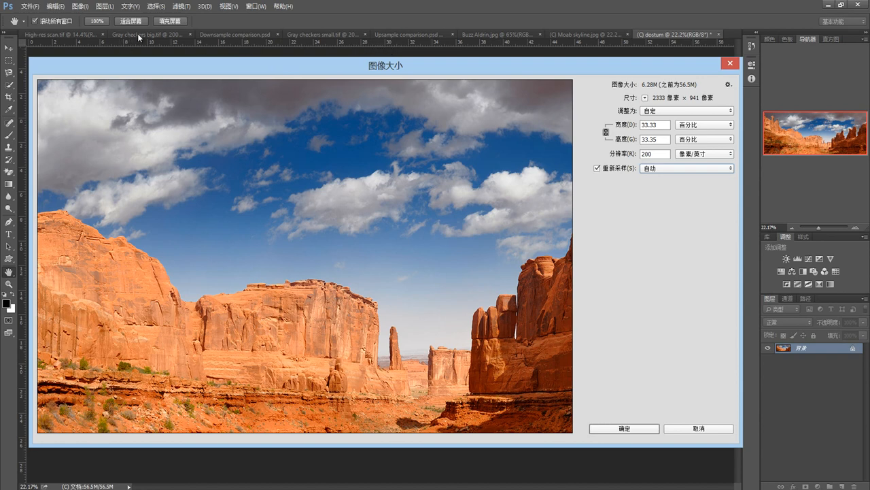
left_click(701, 170)
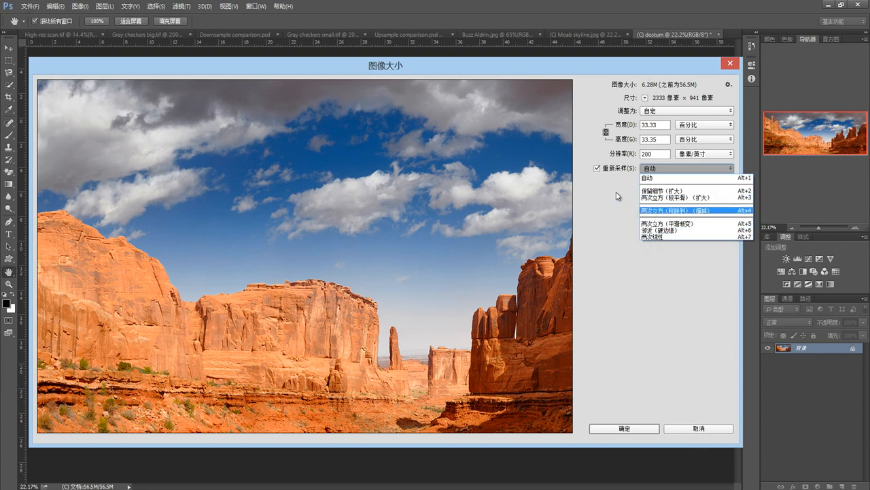
left_click(608, 236)
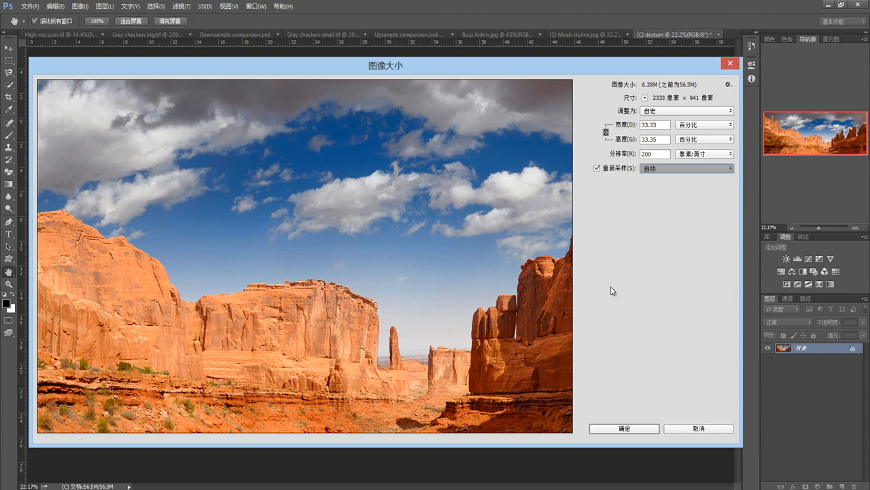
left_click(695, 429)
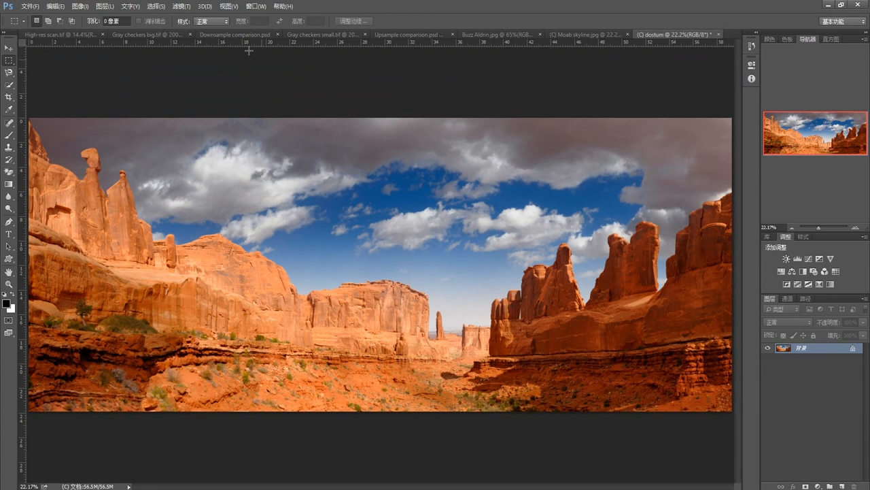
Review the resampling methods in Image Size for Gray checkers big.tif with dimensions in percent, and cancel without resizing.
left_click(153, 32)
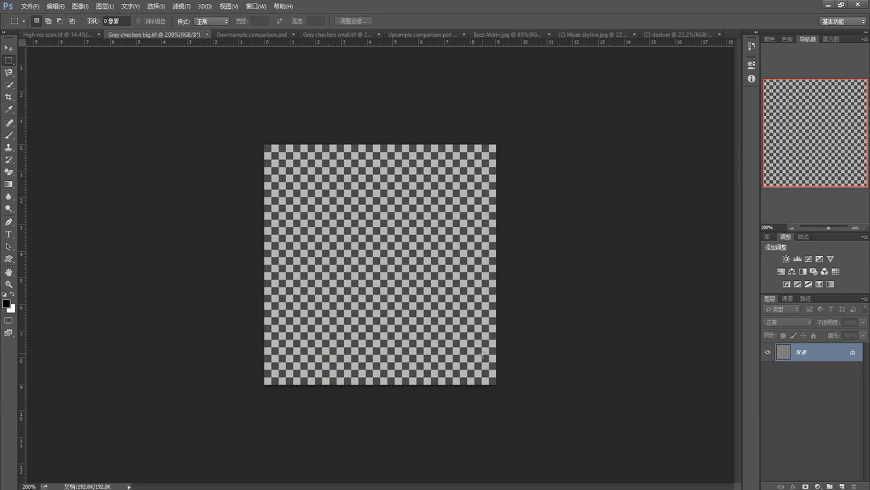
left_click(80, 7)
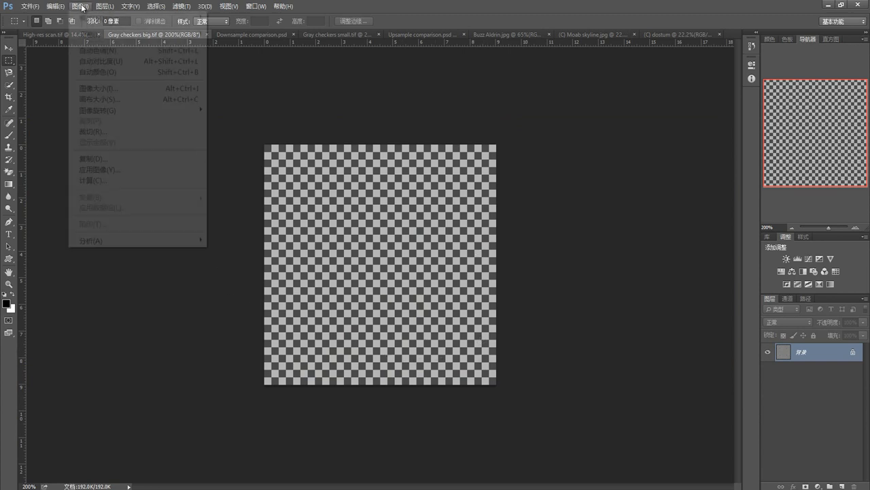
left_click(94, 88)
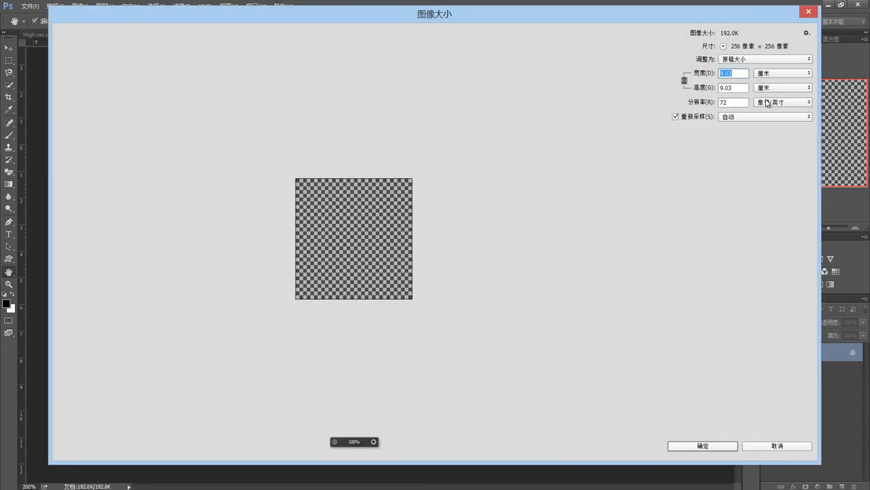
left_click(788, 73)
left_click(786, 82)
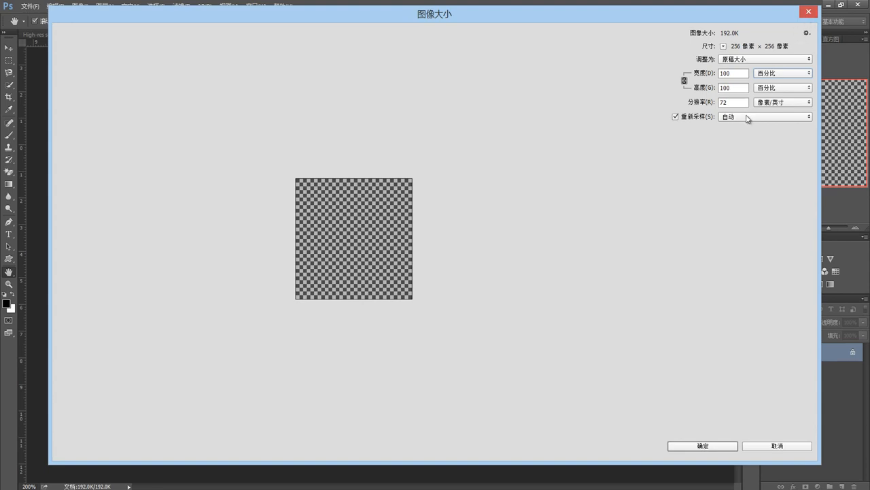
left_click(747, 118)
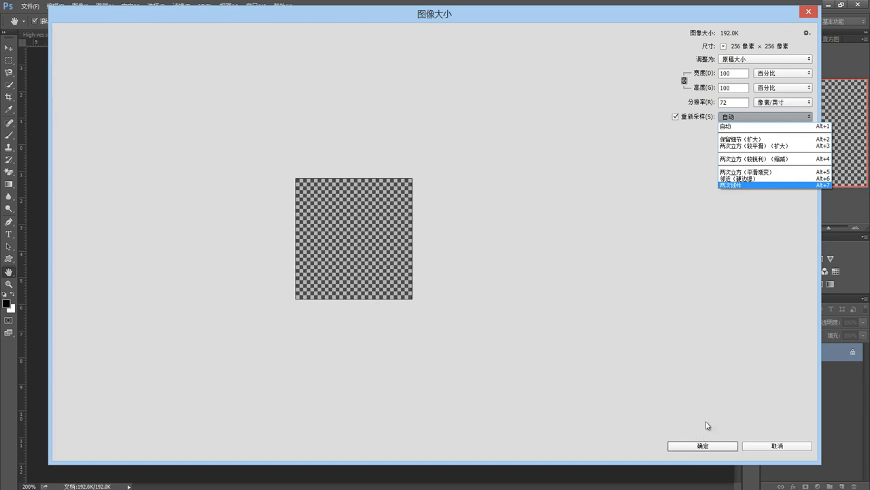
left_click(806, 12)
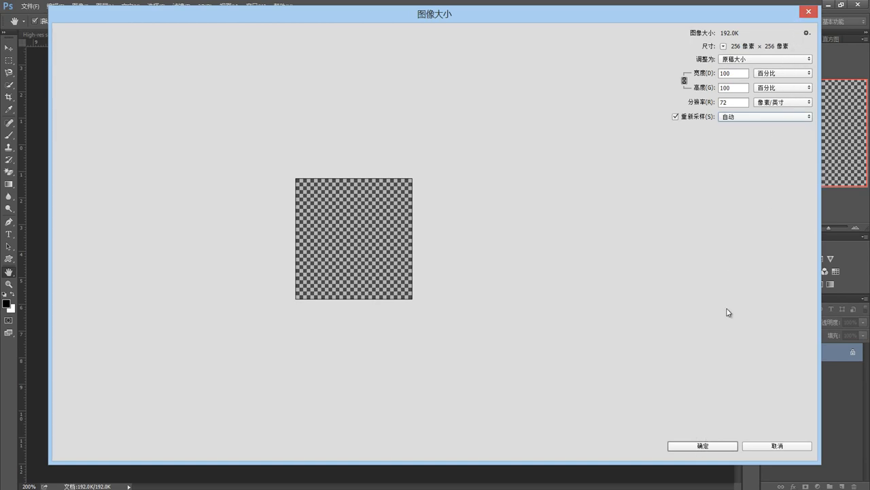
left_click(779, 448)
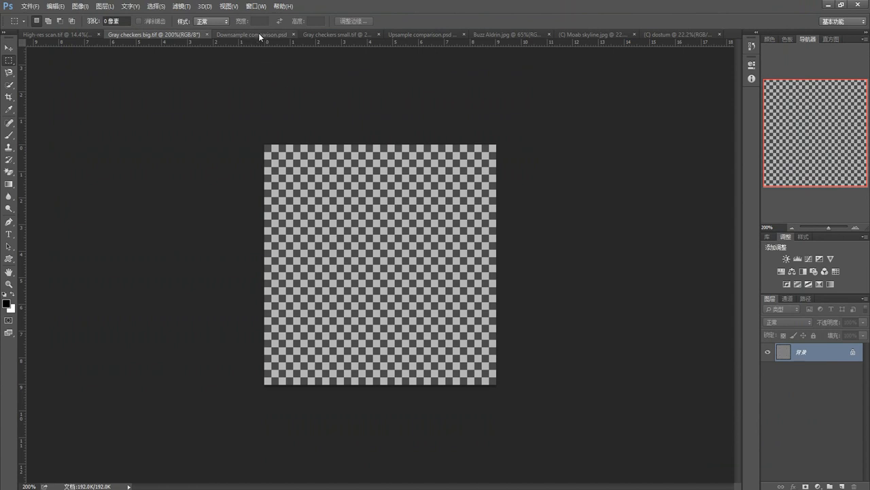
Examine the nearest neighbor (hard edges) checker sample in Downsample comparison.psd at 200% magnification.
left_click(258, 32)
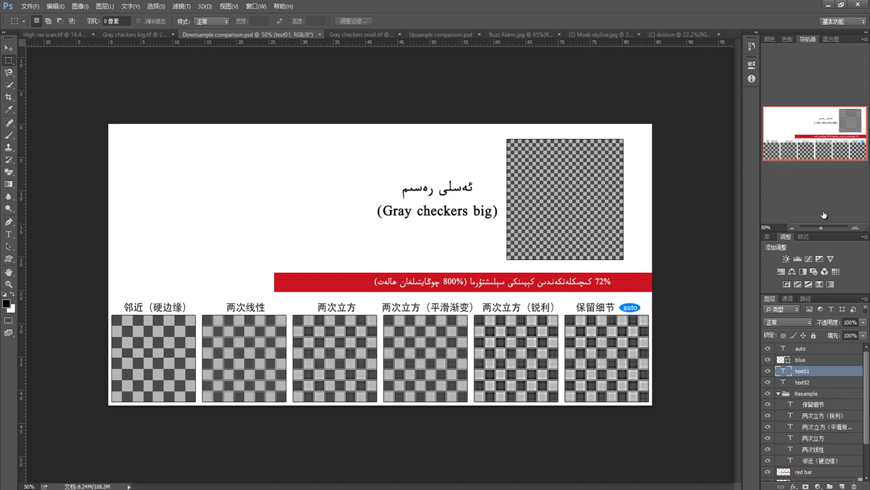
left_click(855, 229)
left_click(856, 229)
left_click(855, 229)
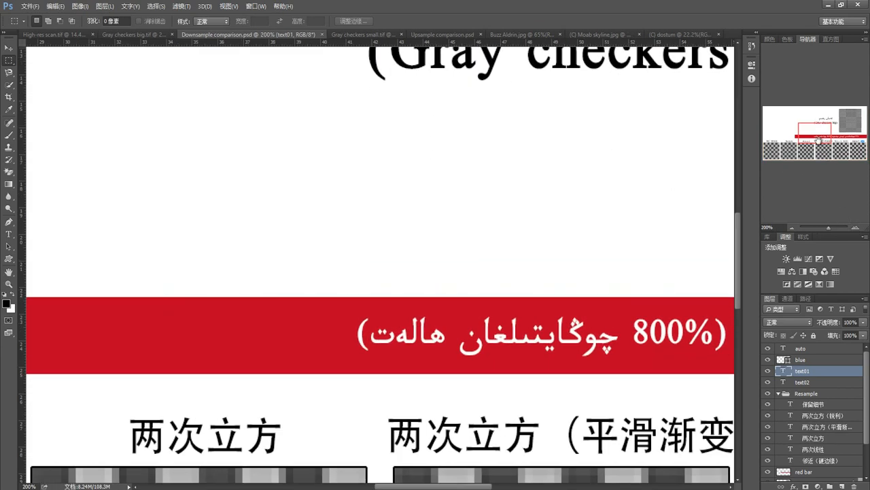
left_click_drag(819, 140, 762, 156)
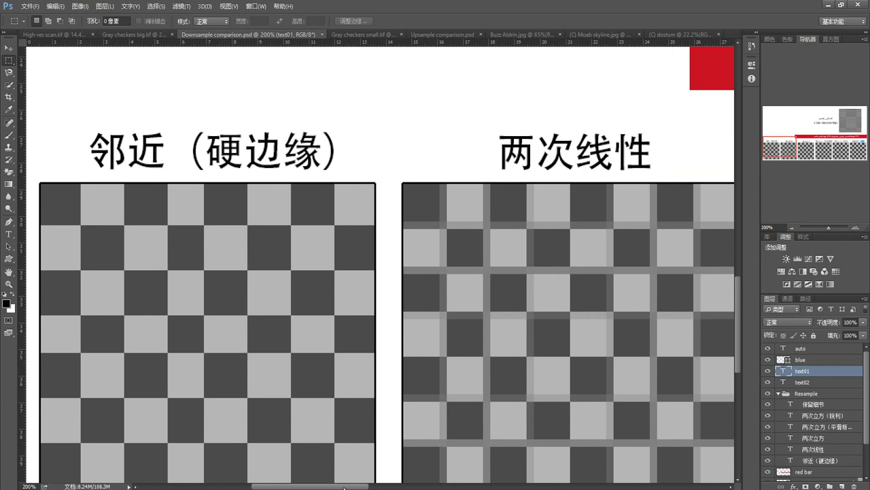
mouse_move(344, 487)
left_mouse_down()
mouse_move(327, 487)
mouse_move(335, 488)
left_mouse_up()
scroll(320, 279, "down", 3)
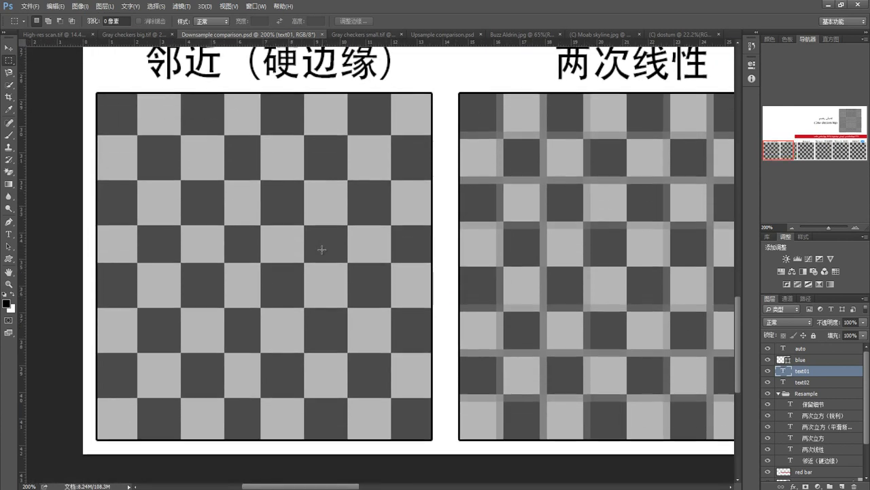
scroll(322, 249, "up", 1)
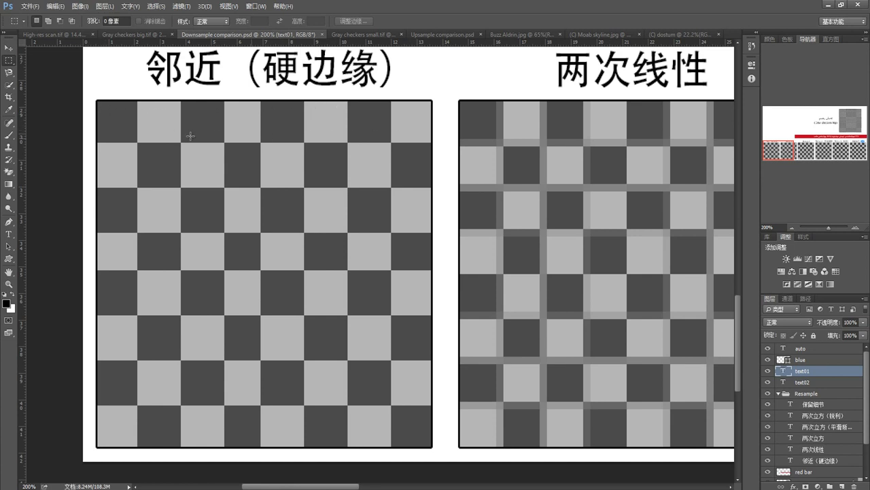
Marquee-select rows of squares in the nearest neighbor sample to check their evenness, and clear the selection.
left_click_drag(113, 143, 406, 187)
left_click(184, 238)
left_click_drag(168, 233, 276, 270)
left_click_drag(137, 233, 391, 270)
key("ctrl+d")
Compare the bicubic sharper and preserve details checker samples, and return to the dostum image.
left_click_drag(360, 486, 555, 480)
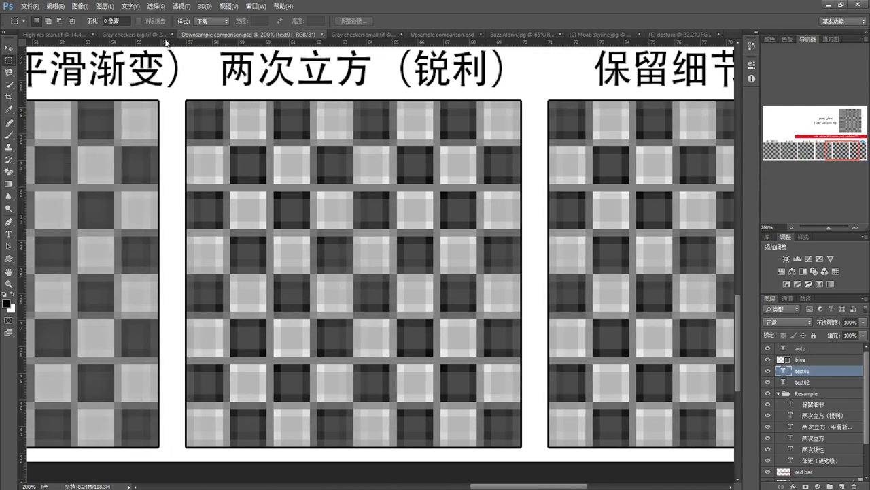
left_click(672, 34)
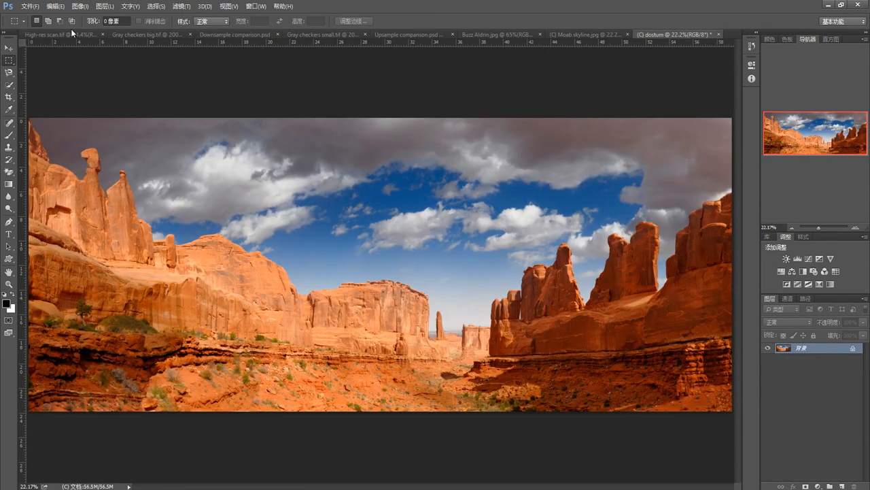
In Image Size for the dostum image, set the dimensions to 50 percent and the resolution to 200 pixels/inch.
left_click(76, 7)
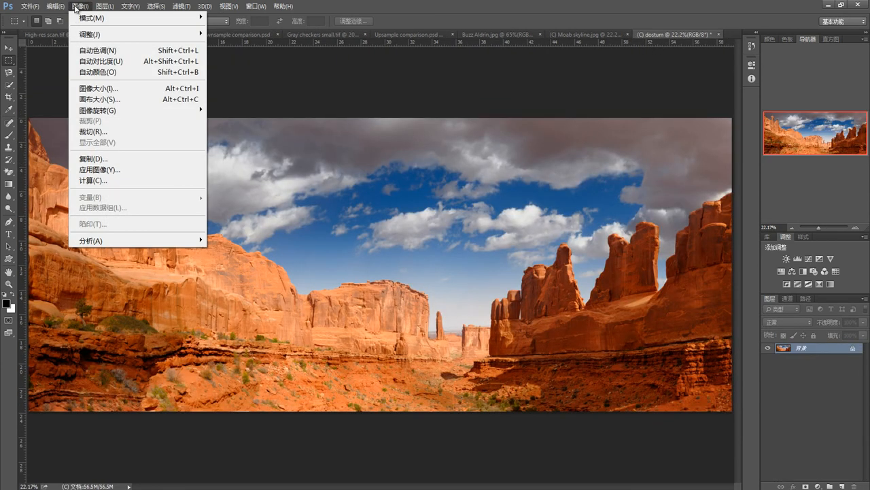
left_click(97, 89)
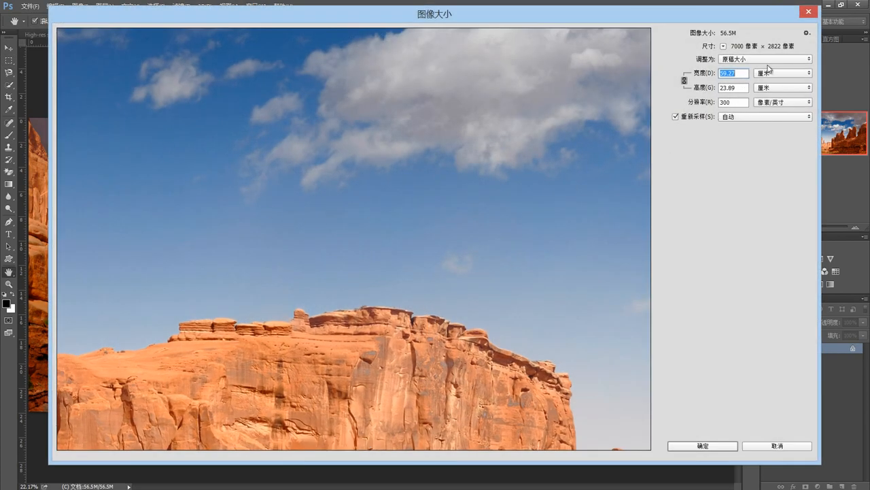
left_click(796, 74)
left_click(756, 79)
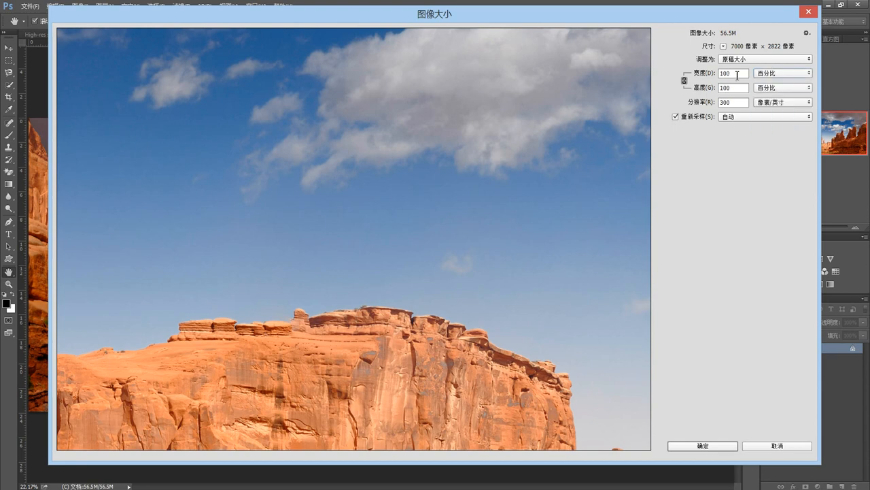
left_click(710, 76)
type("50")
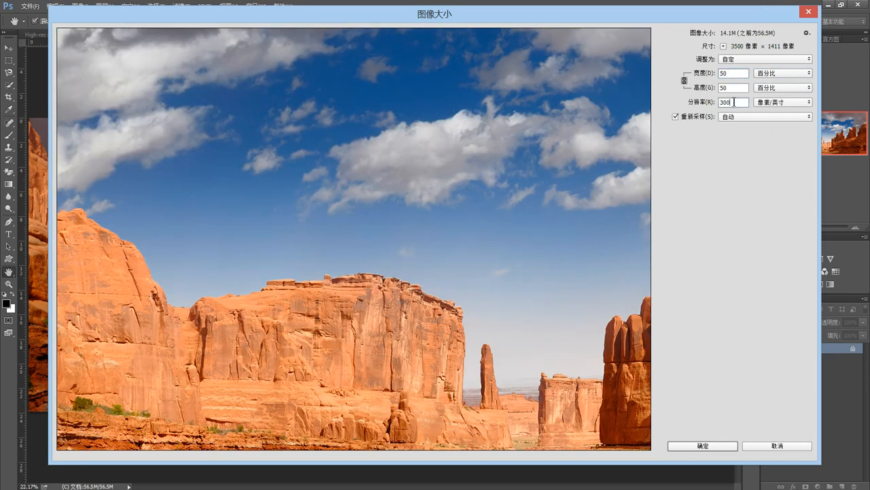
left_click(711, 106)
type("200")
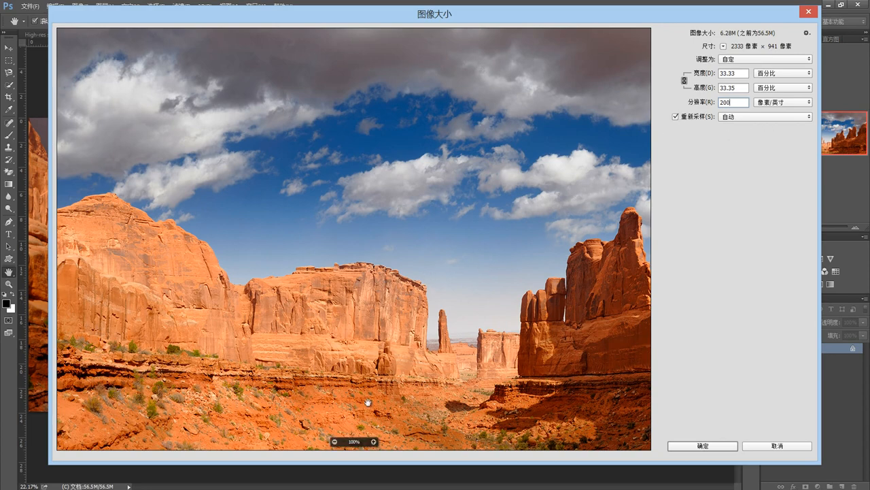
Preview the central rock face at 300% with preserve details (enlargement) resampling and noise reduction at 100%.
left_click(375, 441)
left_click(374, 442)
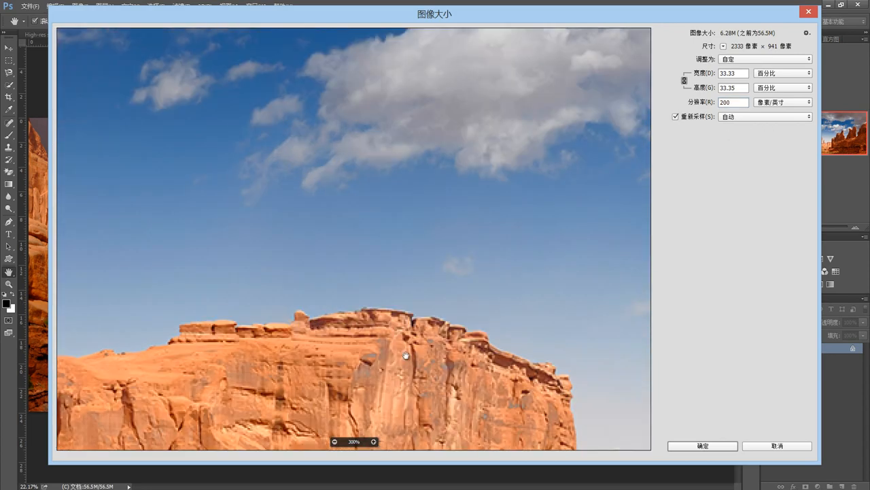
left_click_drag(407, 356, 356, 192)
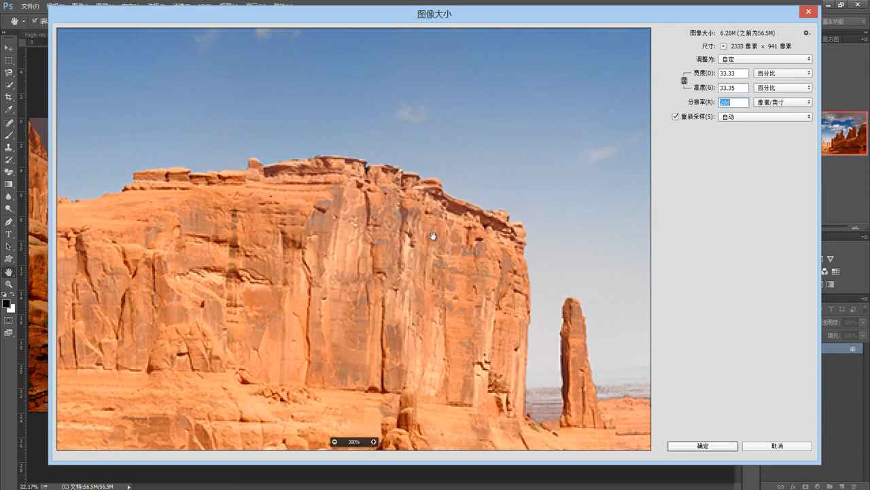
left_click(741, 117)
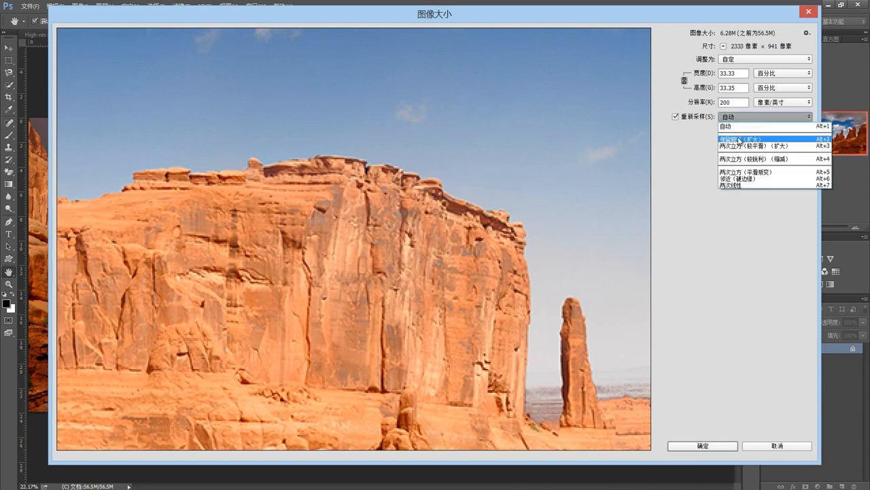
left_click(740, 140)
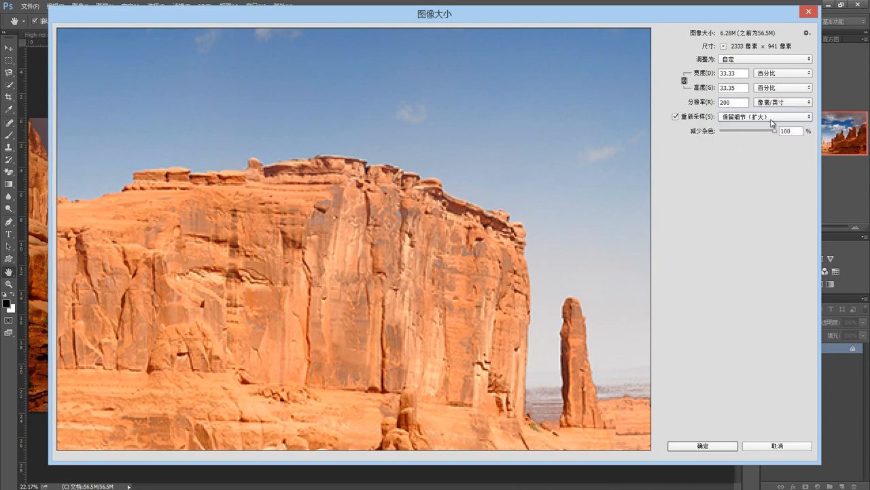
mouse_move(776, 131)
left_mouse_down()
mouse_move(720, 132)
mouse_move(779, 133)
left_mouse_up()
Compare the rock face preview under bicubic smoother, bicubic sharper, bicubic (smooth gradients) and nearest neighbor (hard edges) resampling.
left_click(737, 120)
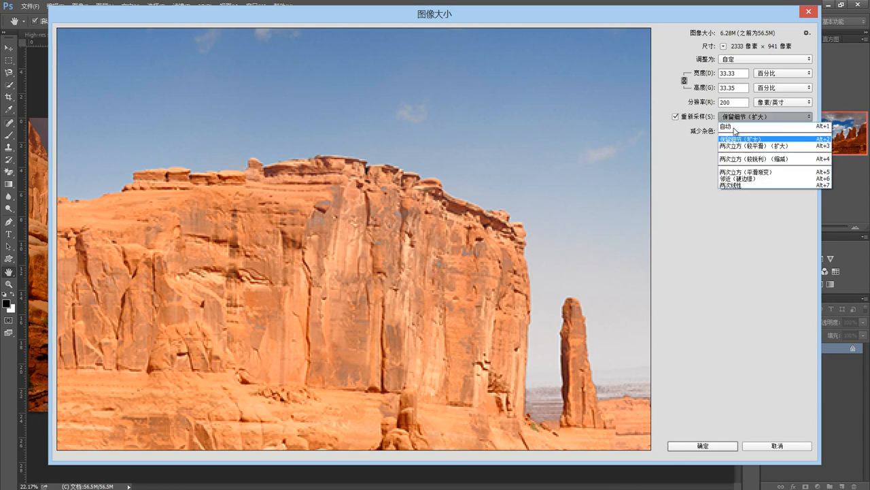
left_click(735, 147)
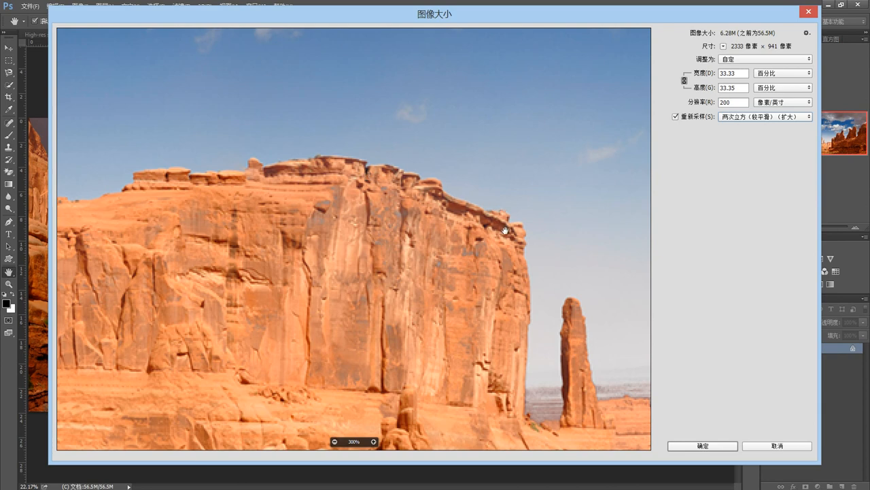
left_click(742, 118)
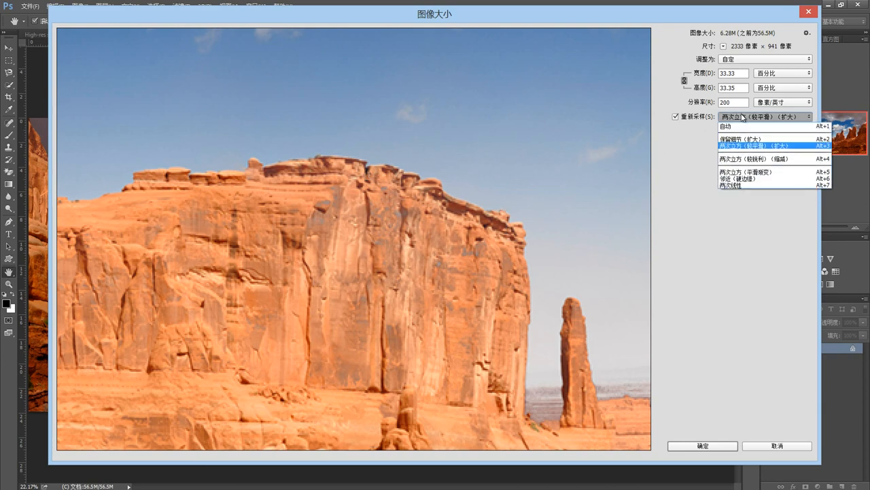
left_click(733, 161)
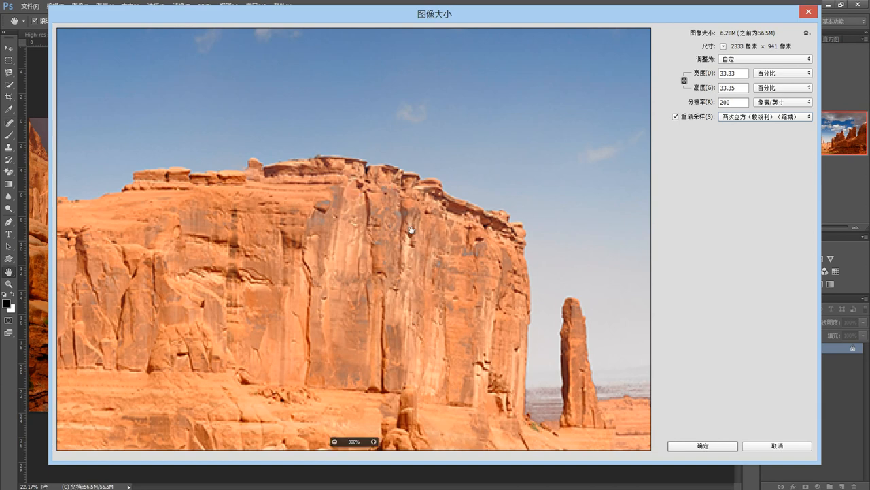
left_click(739, 119)
left_click(739, 172)
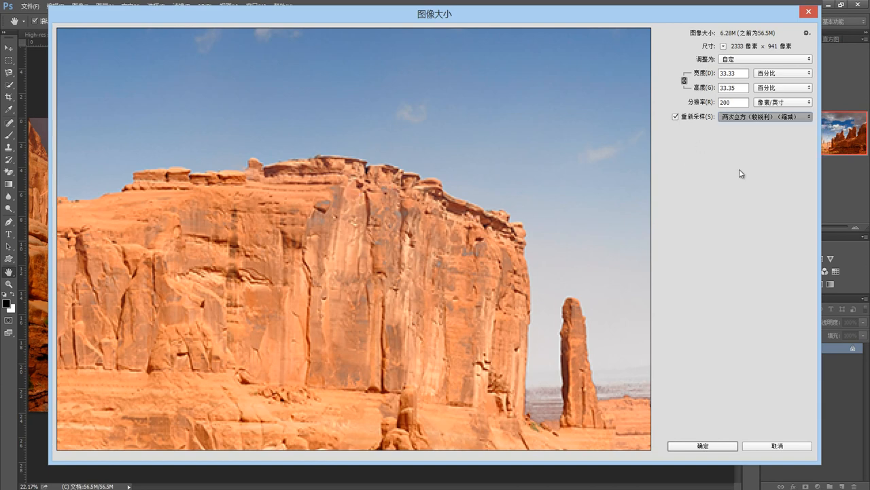
left_click(737, 119)
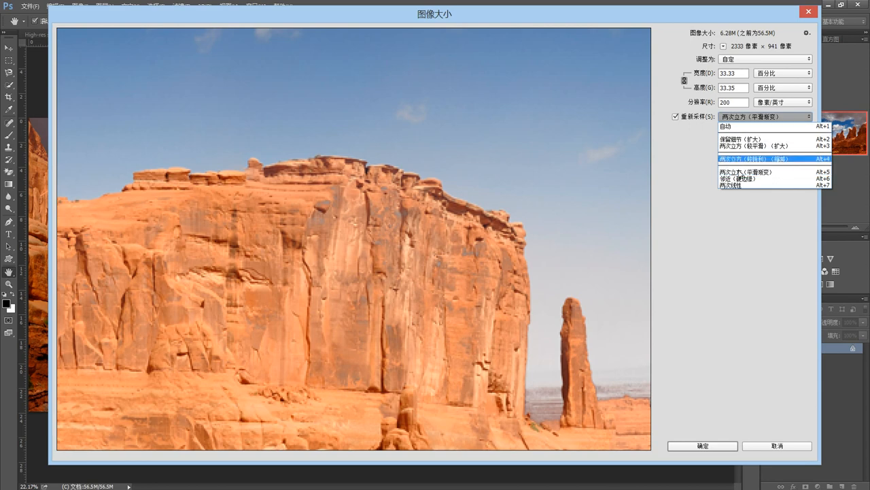
left_click(741, 179)
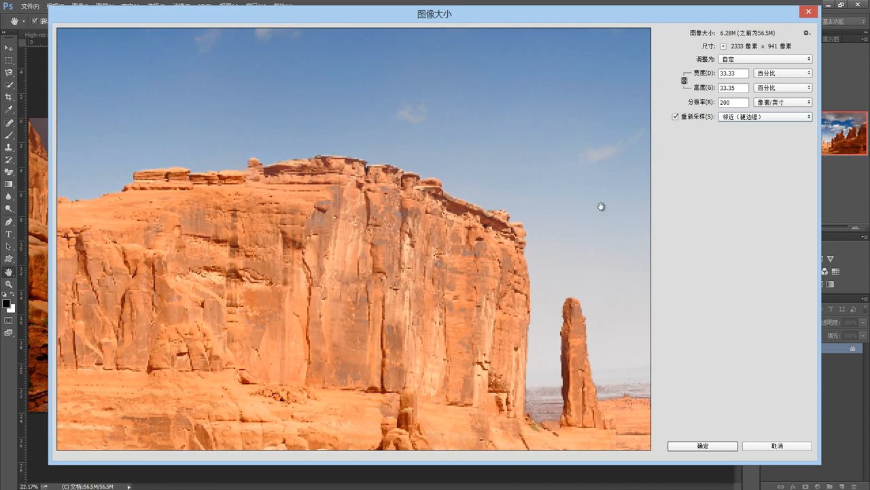
Set the resampling method to automatic, apply the downsampling, and fit the reduced image in the window.
left_click(748, 117)
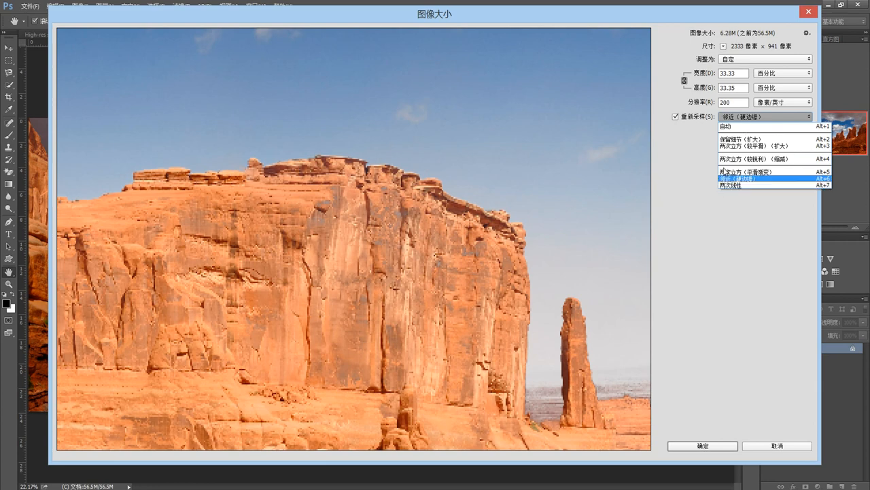
left_click(726, 127)
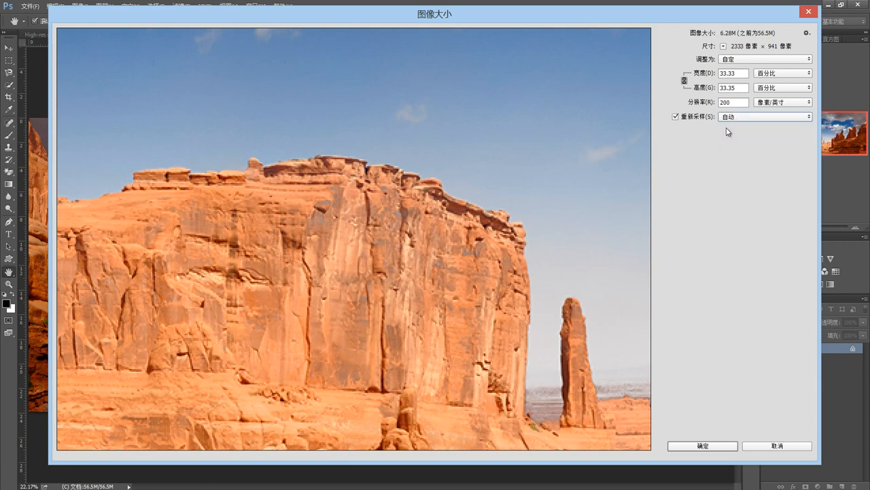
left_click(694, 446)
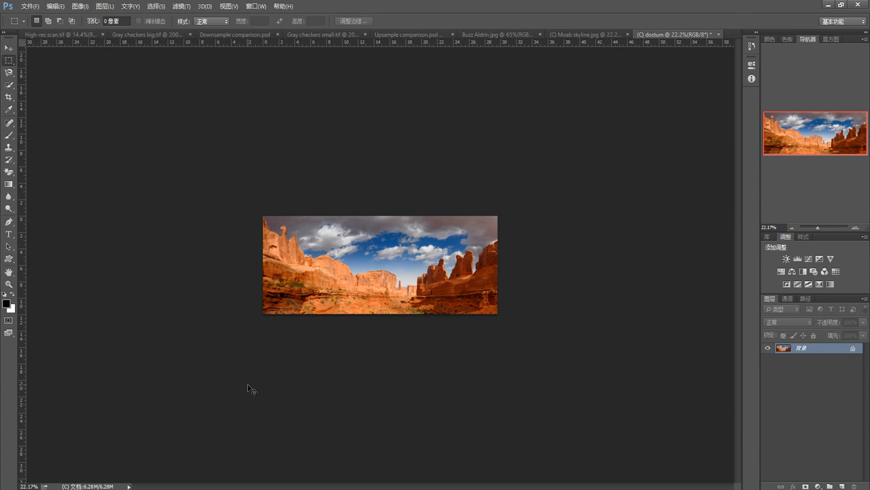
key("ctrl+0")
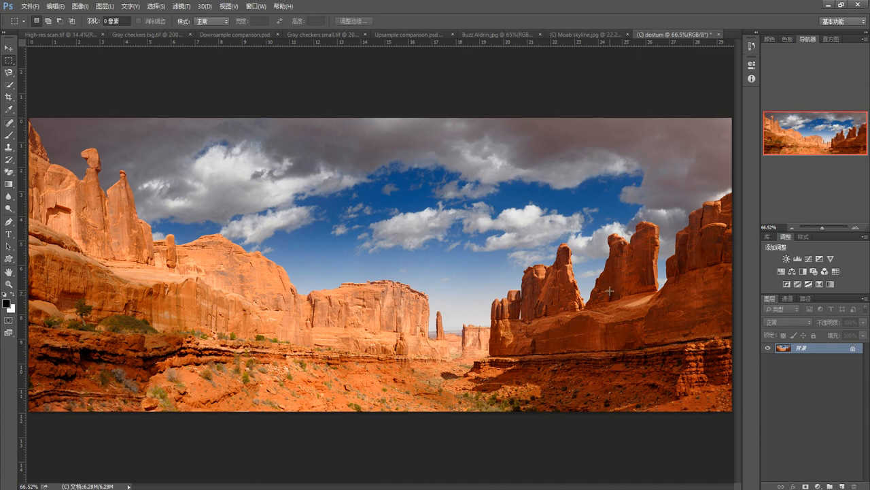
Switch to Buzz Aldrin.jpg by way of the Moab skyline image, marquee-select the astronaut, and clear the selection.
left_click(602, 35)
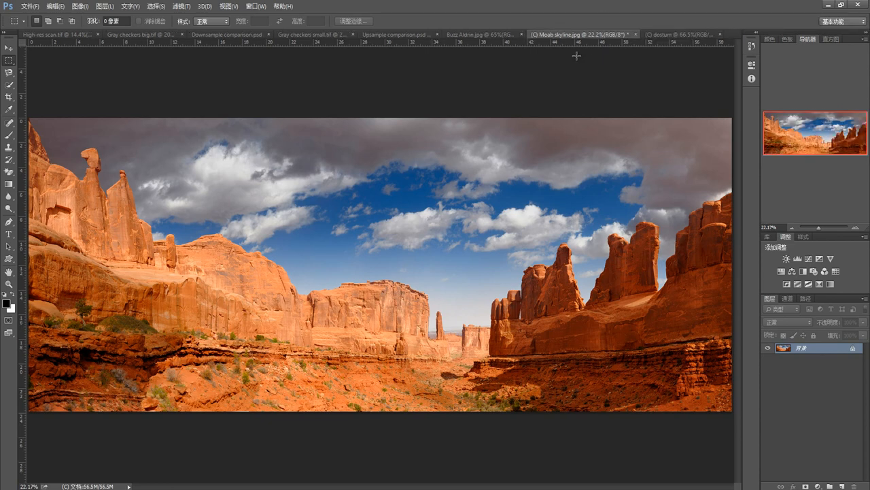
left_click(470, 34)
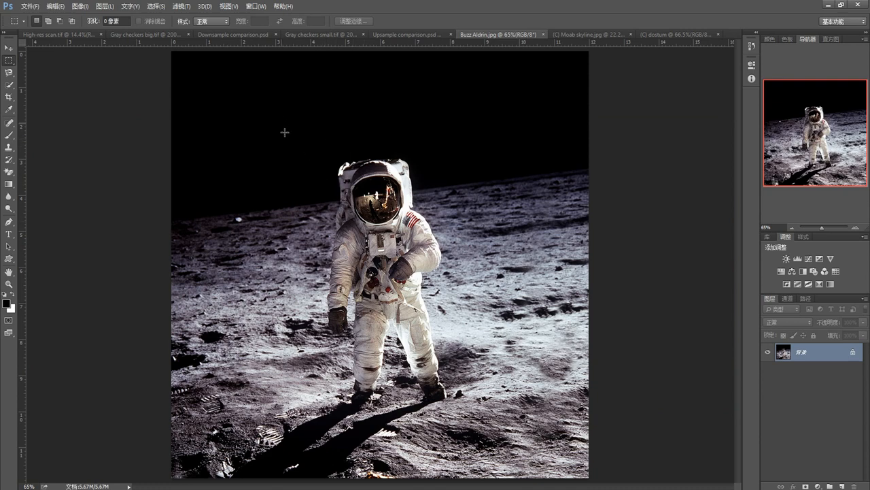
left_click_drag(281, 122, 485, 380)
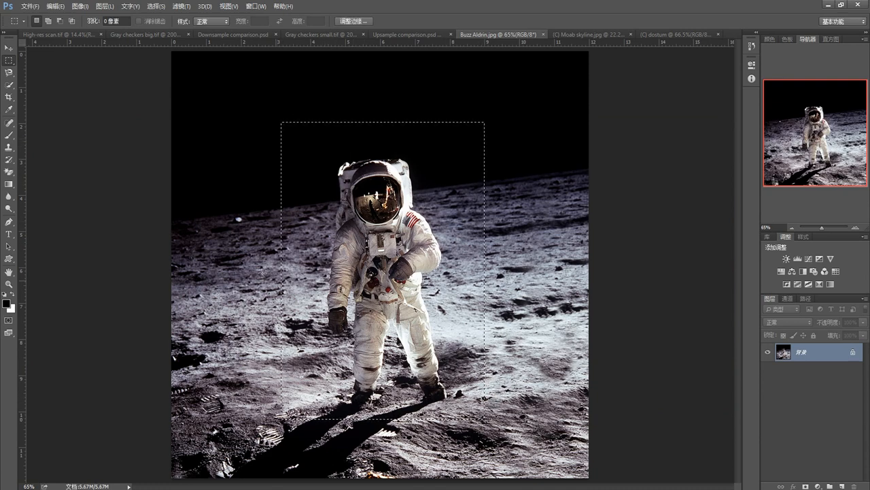
left_click(207, 185)
Set the resolution of Buzz Aldrin.jpg to 1000 pixels/inch in Image Size to preview the upsampling.
left_click(80, 7)
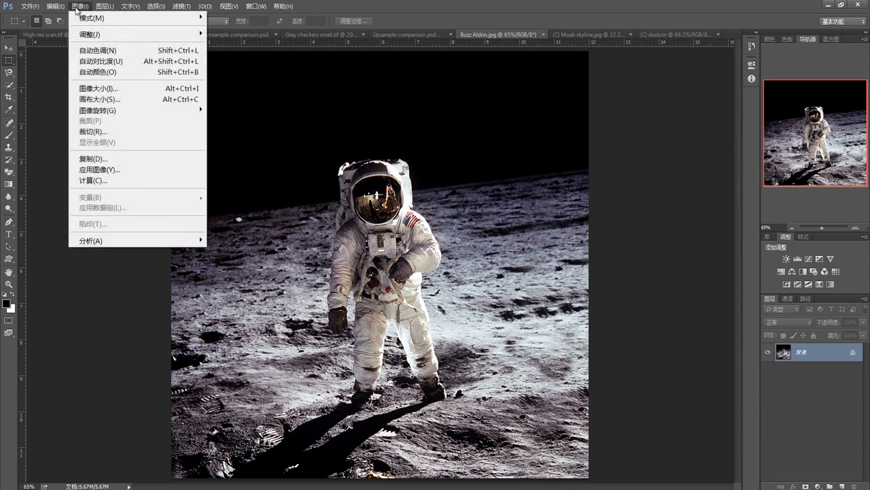
left_click(91, 89)
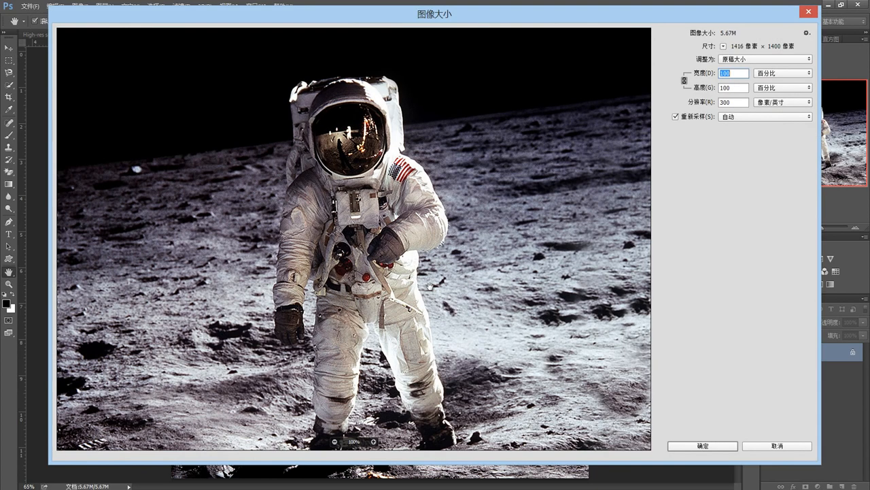
left_click_drag(734, 104, 722, 103)
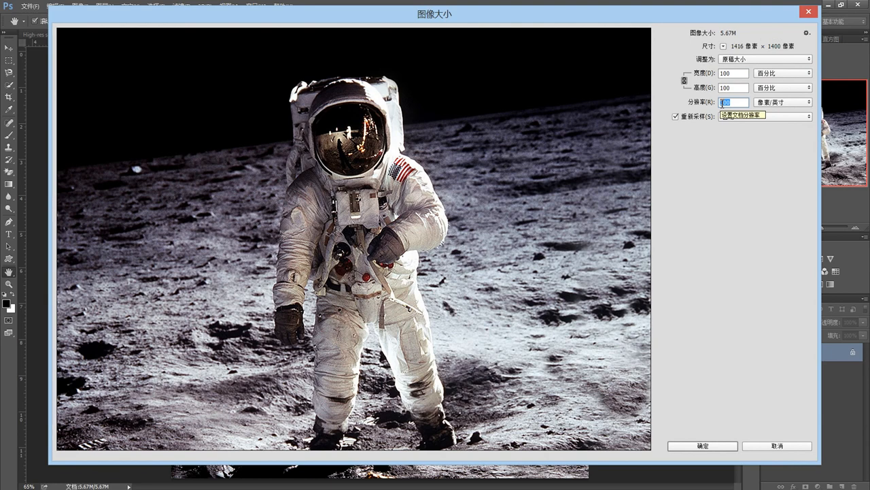
type("1000")
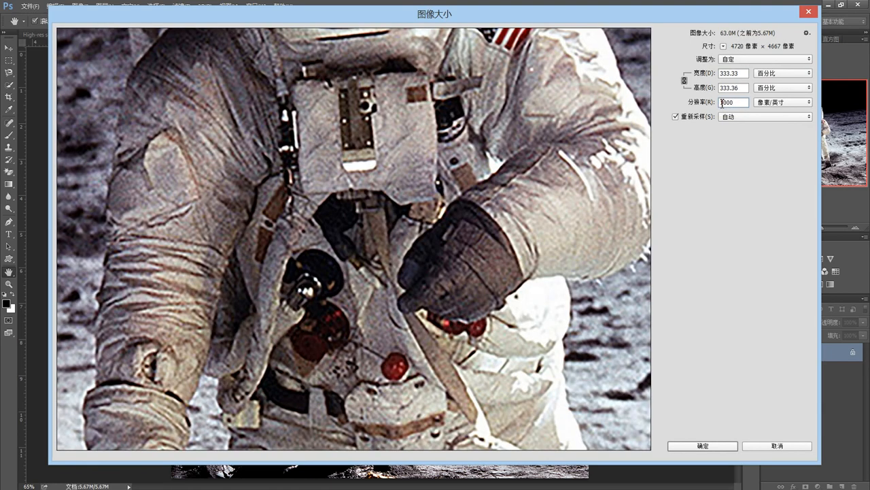
Examine the astronaut's visor, flag patch and suit in the upsampled preview, and close Image Size without resizing.
left_click_drag(440, 87, 397, 284)
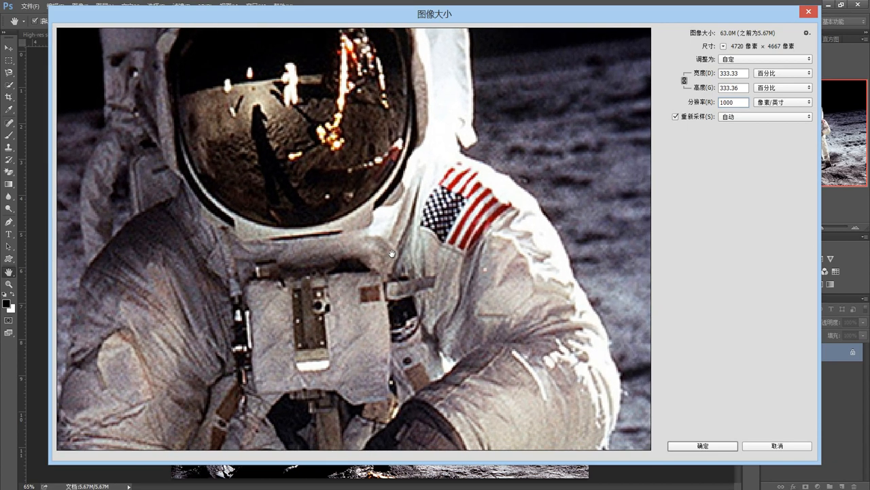
left_click_drag(391, 253, 352, 249)
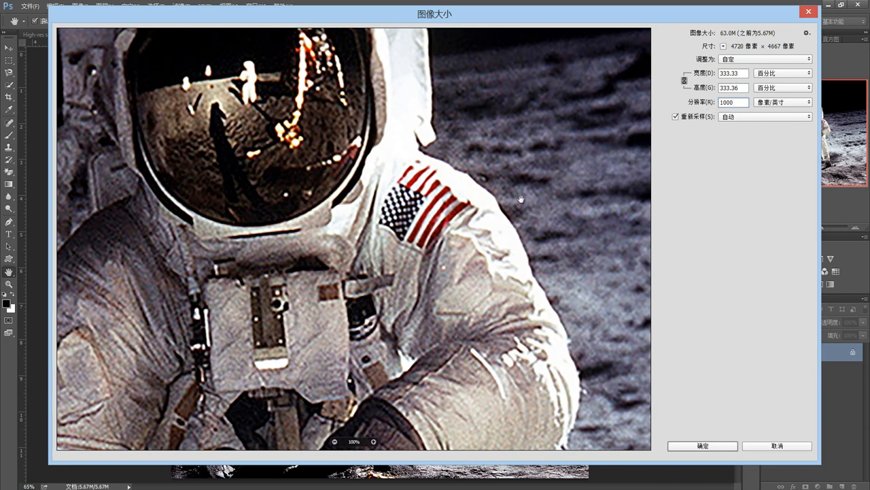
left_click_drag(420, 250, 432, 245)
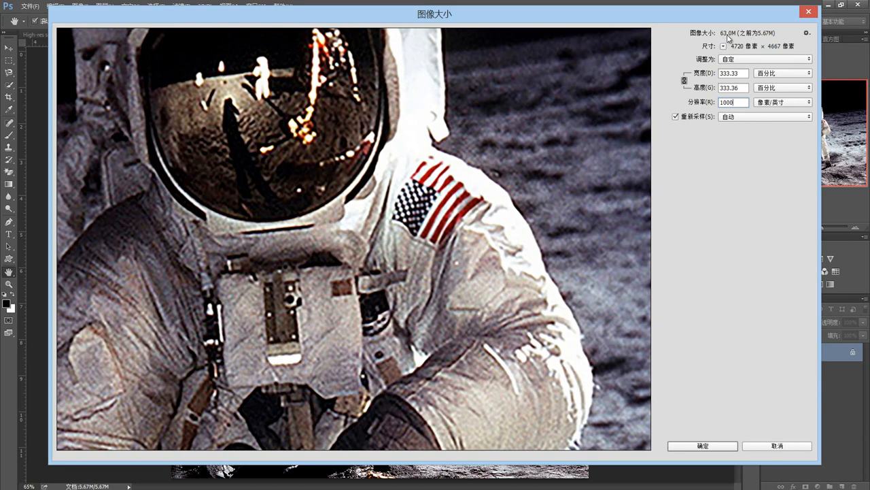
left_click(809, 11)
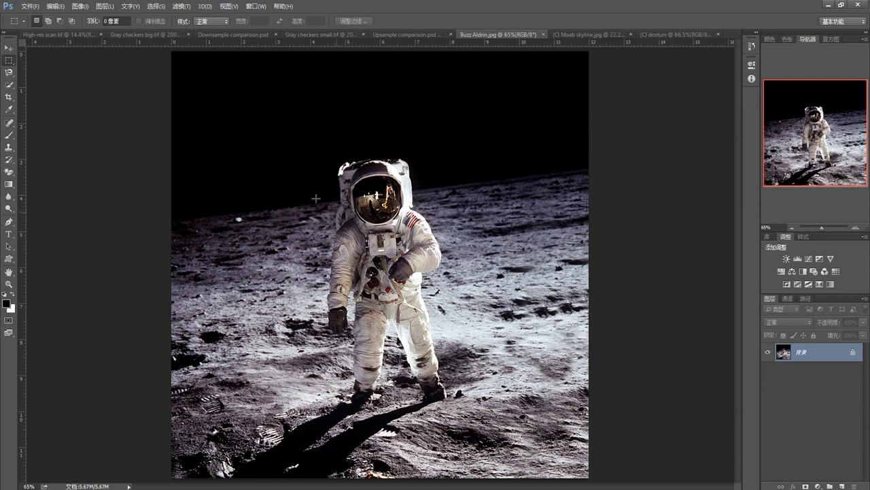
Open Save for Web for the Buzz Aldrin photo and reposition its dialog over the image.
left_click(35, 10)
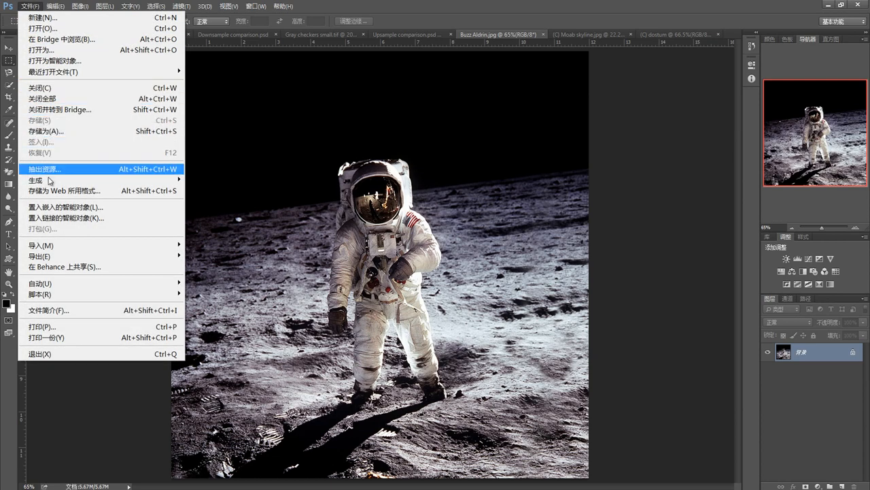
left_click(81, 193)
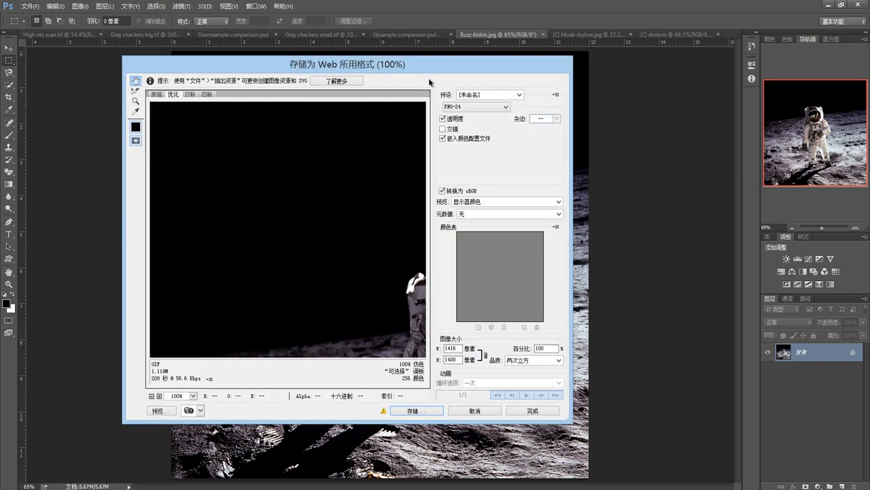
left_click_drag(452, 69, 506, 79)
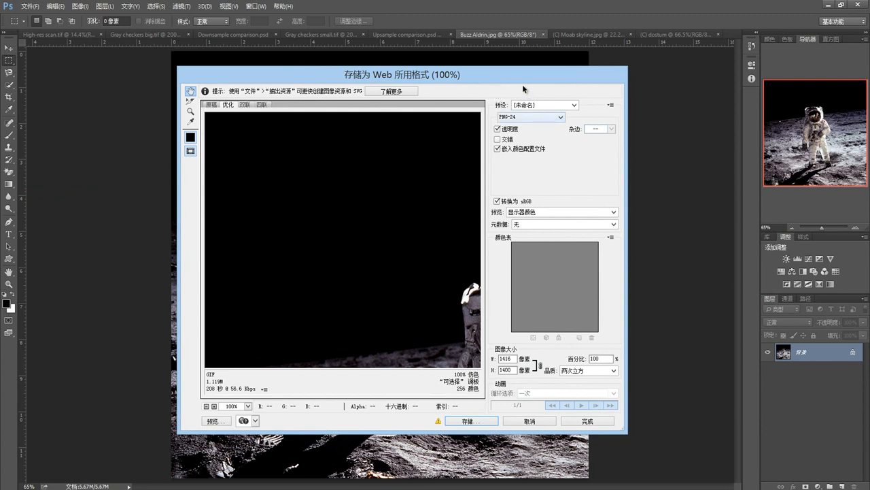
left_click_drag(522, 85, 506, 86)
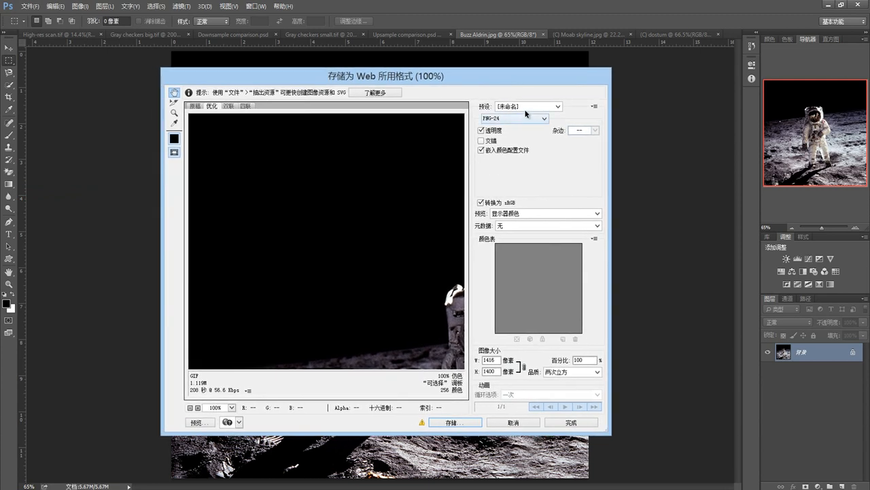
Review the available export presets and file formats, keeping PNG-24 selected.
left_click(524, 110)
left_click(522, 109)
left_click(549, 110)
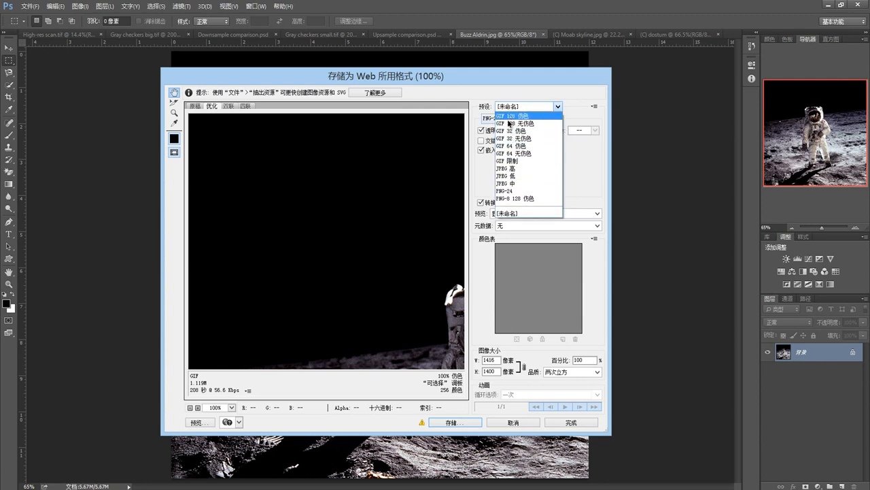
left_click(574, 167)
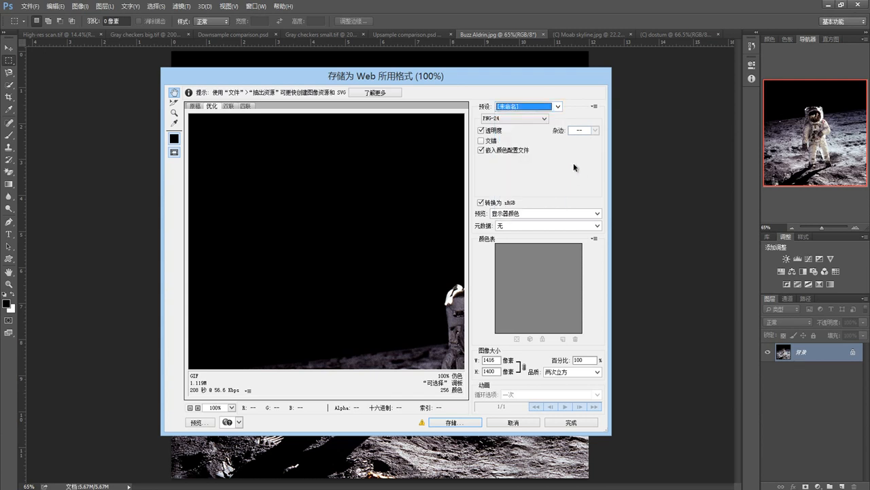
left_click(544, 120)
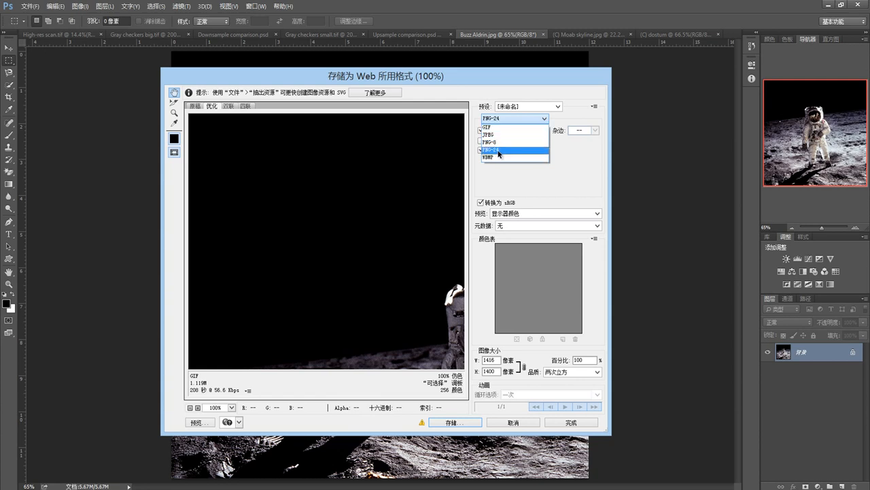
left_click(548, 172)
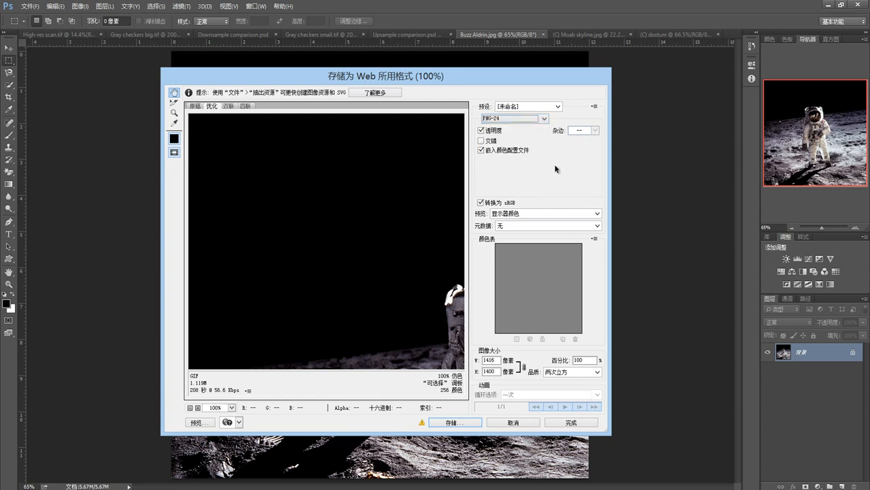
Set the export format to JPEG, try the medium quality level, and raise the quality to 100.
left_click(545, 119)
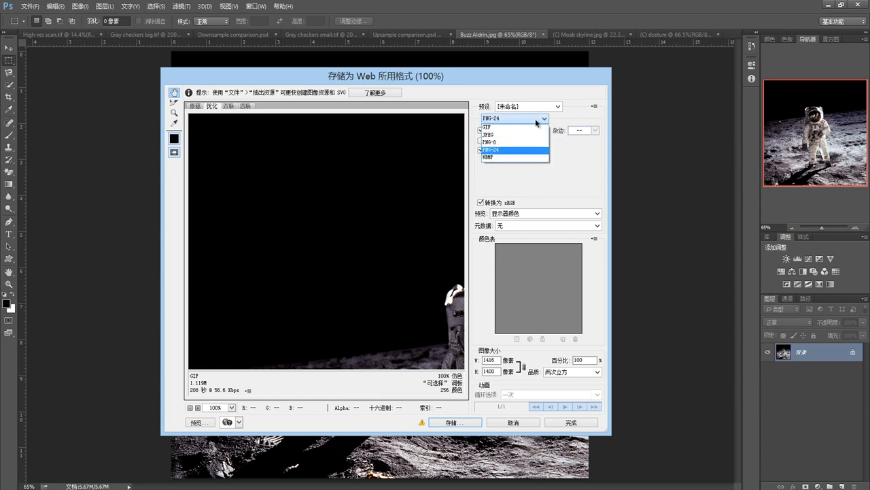
left_click(500, 135)
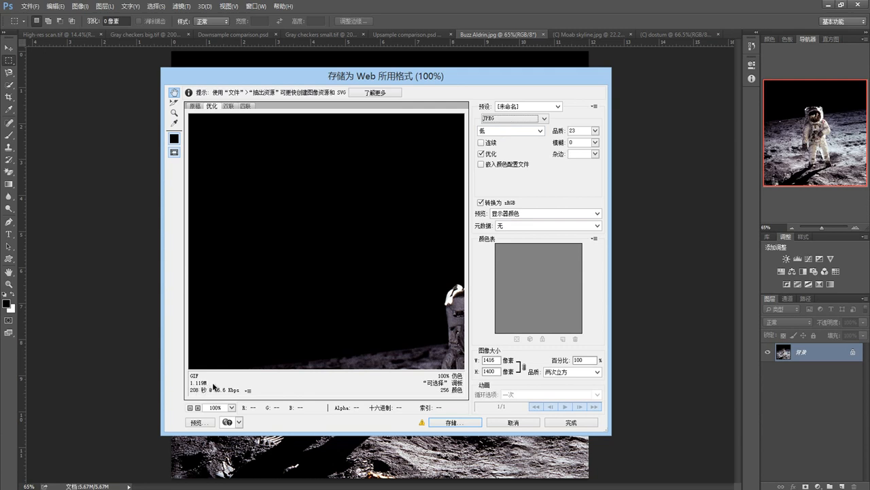
left_click(541, 131)
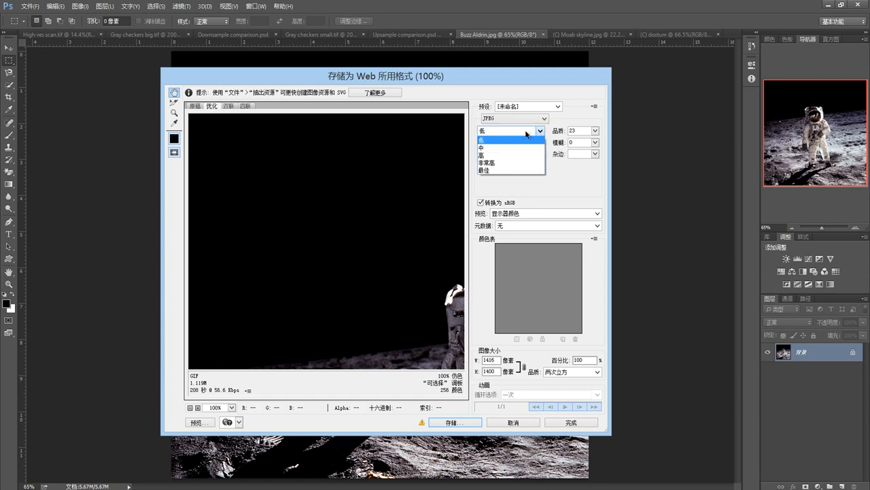
left_click(485, 147)
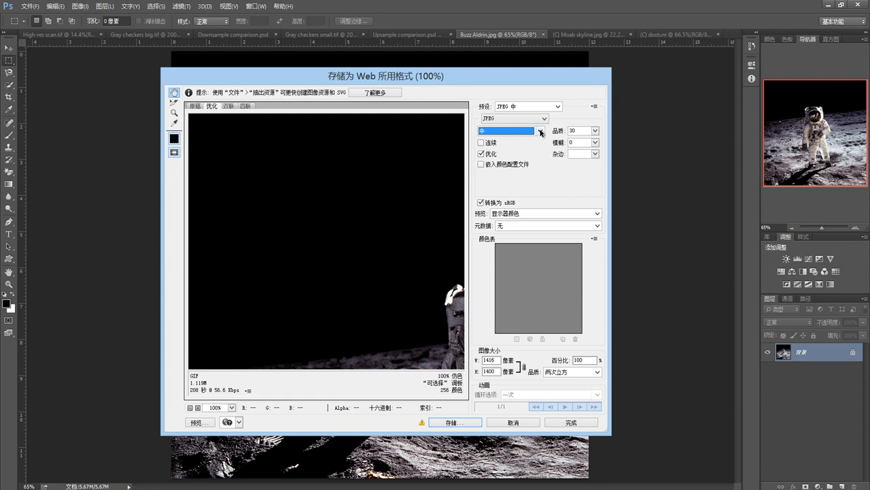
left_click(597, 131)
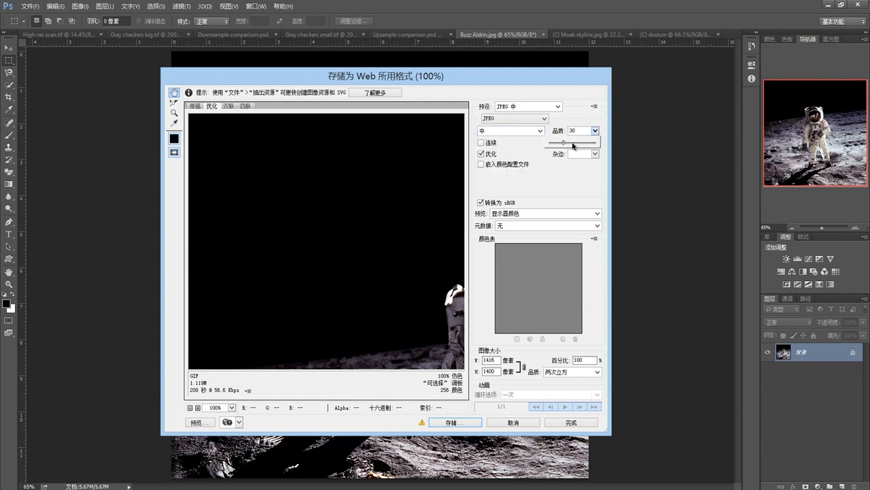
left_click_drag(565, 143, 599, 145)
Compare the original with the JPEG versions in a four-up preview at 25% zoom, centred on the astronaut.
left_click(246, 107)
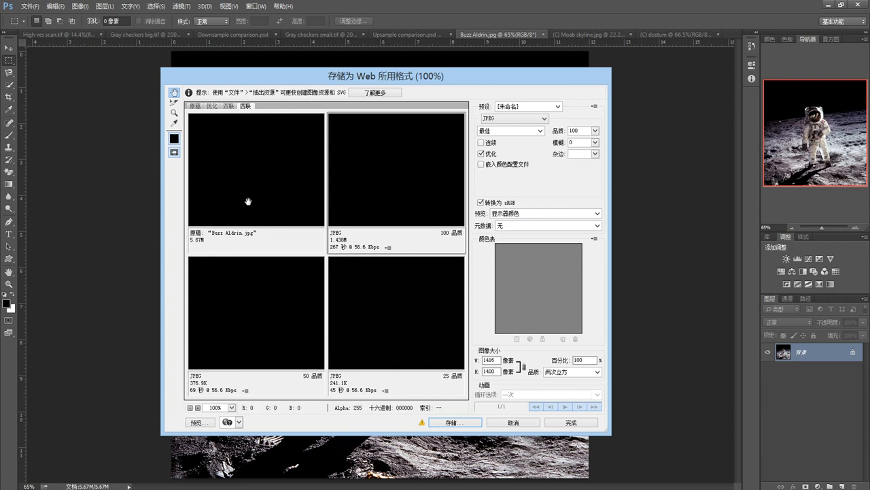
left_click(242, 159)
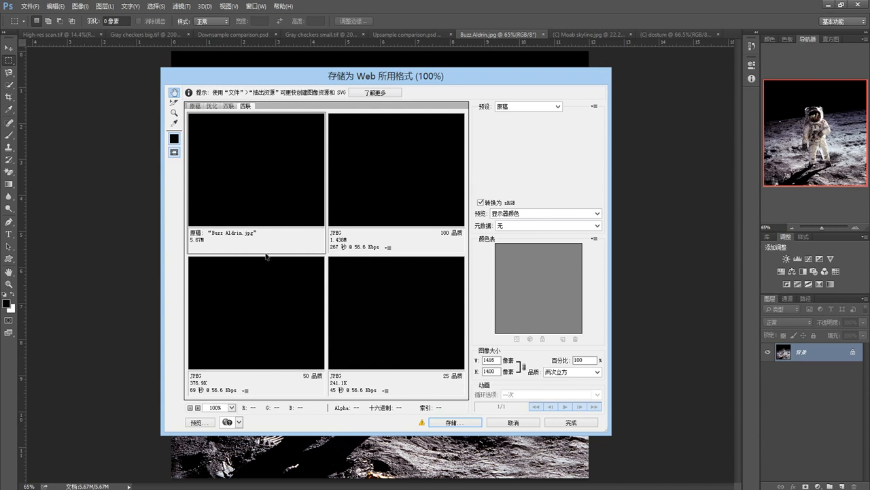
left_click(192, 408)
left_click(192, 408)
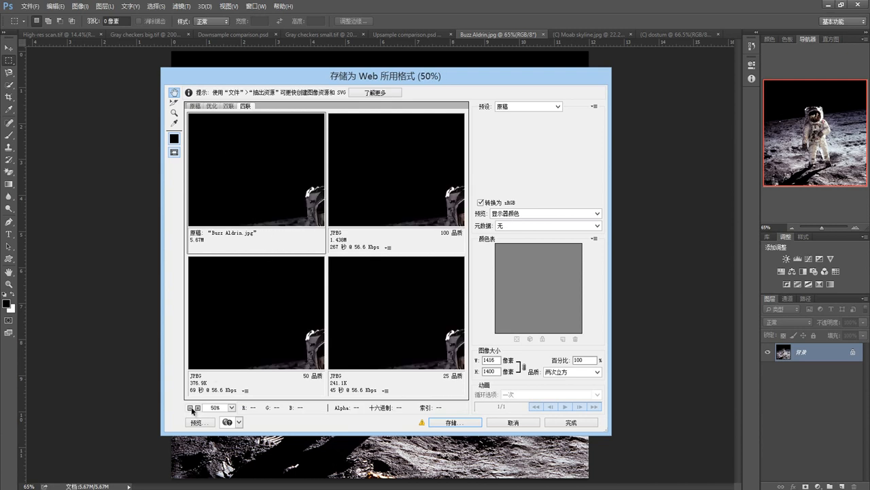
left_click(192, 408)
left_click(192, 408)
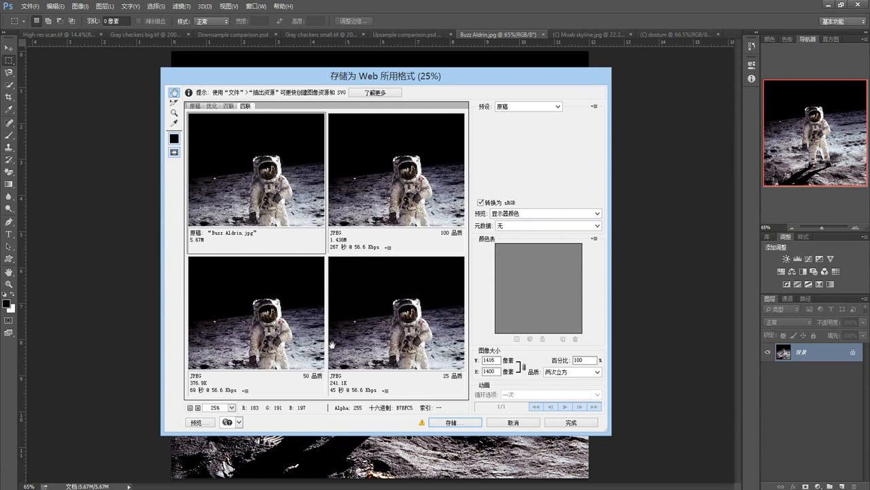
left_click(385, 325)
mouse_move(386, 325)
left_mouse_down()
mouse_move(373, 311)
mouse_move(378, 322)
left_mouse_up()
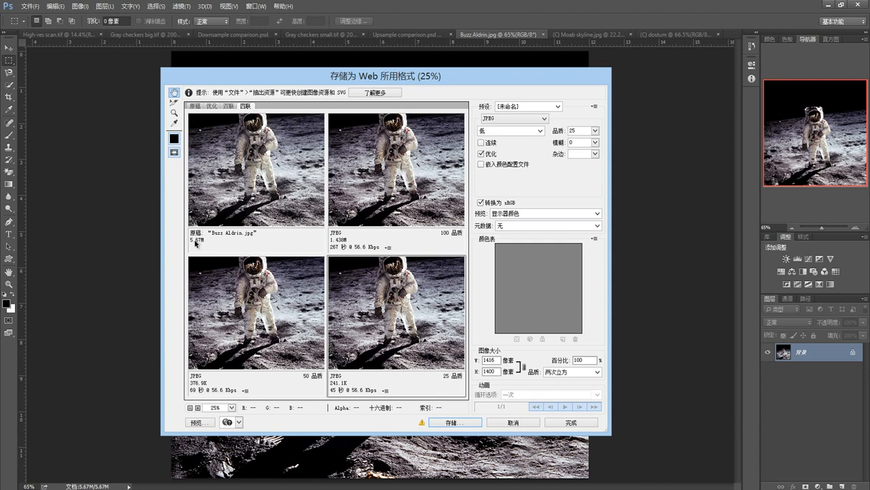
Select the original version in the four-up preview and set the export width to 960 pixels.
left_click(258, 174)
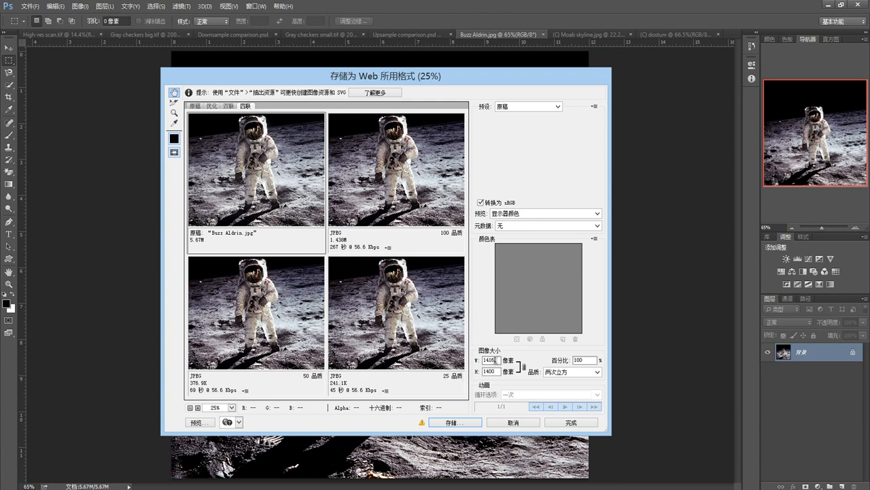
double_click(486, 359)
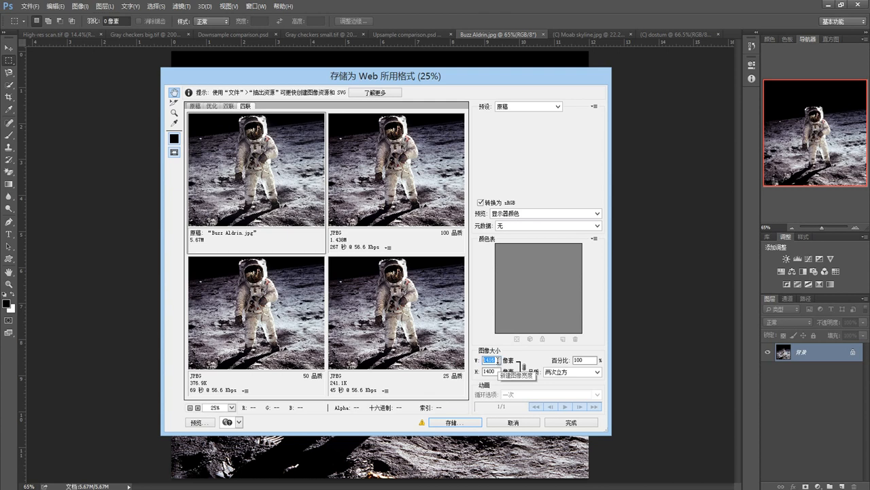
type("960")
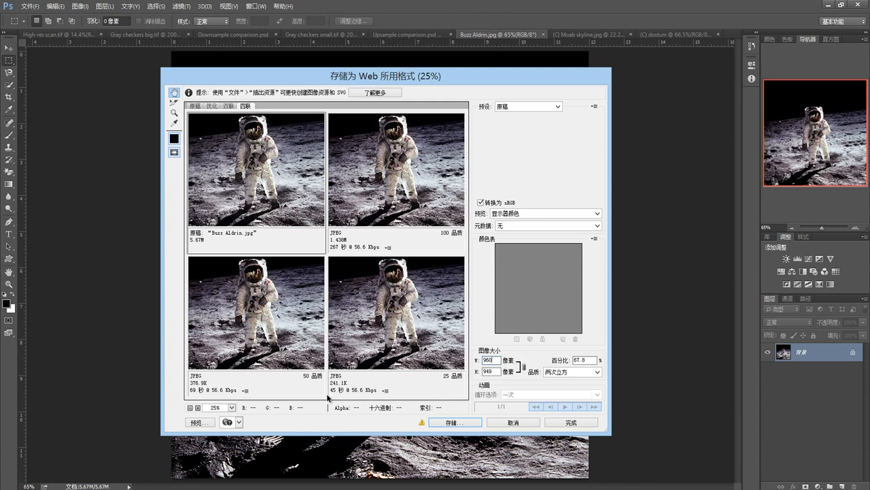
Save the optimized image to the desktop as Buzz-Aldrin.jpg, with the image-only format.
left_click(461, 423)
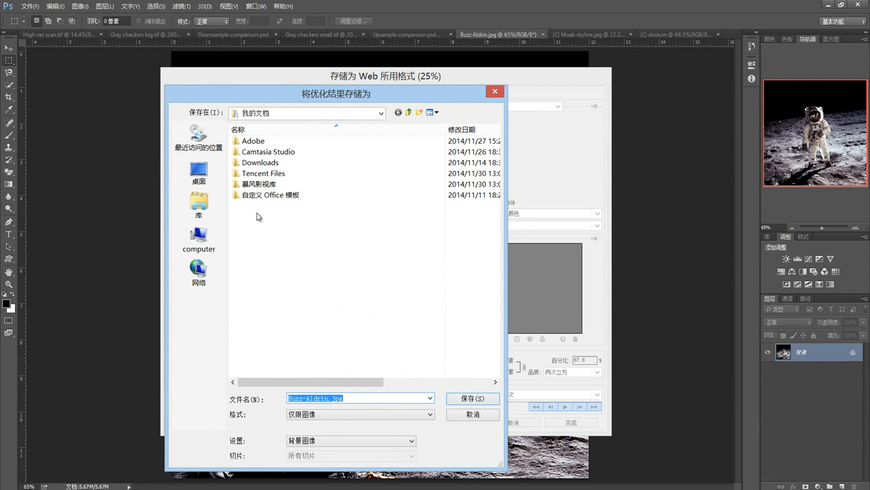
left_click(204, 175)
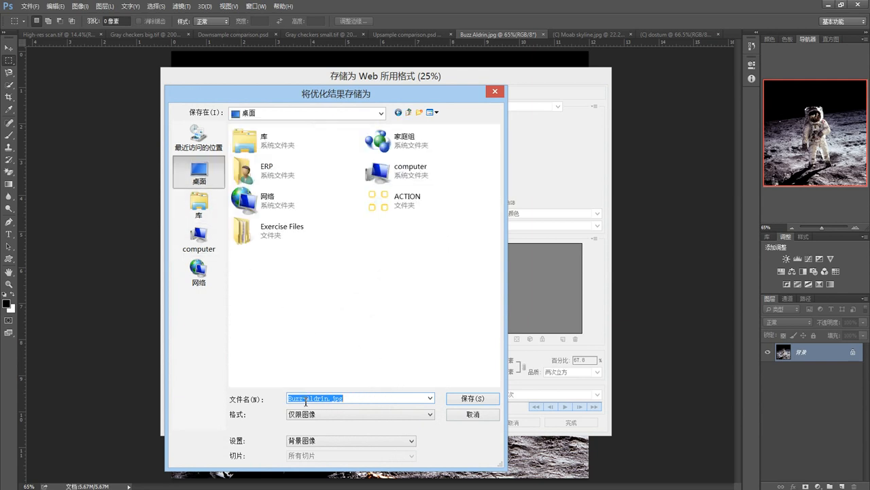
left_click(469, 399)
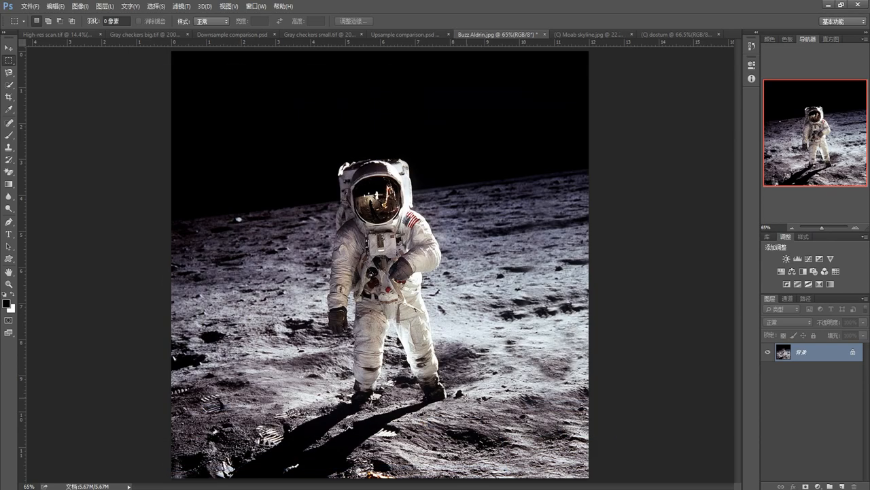
Switch to the desktop and check the file size in the properties of Buzz-Aldrin.jpg.
left_click(828, 5)
right_click(24, 204)
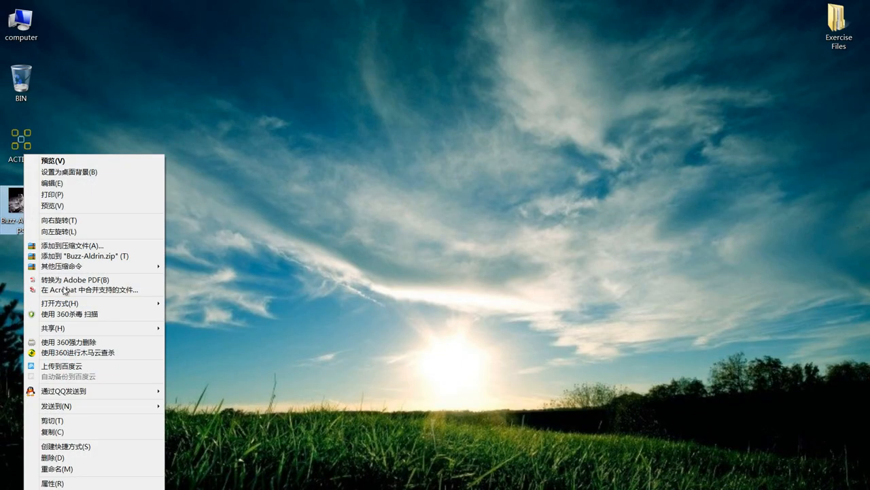
left_click(57, 484)
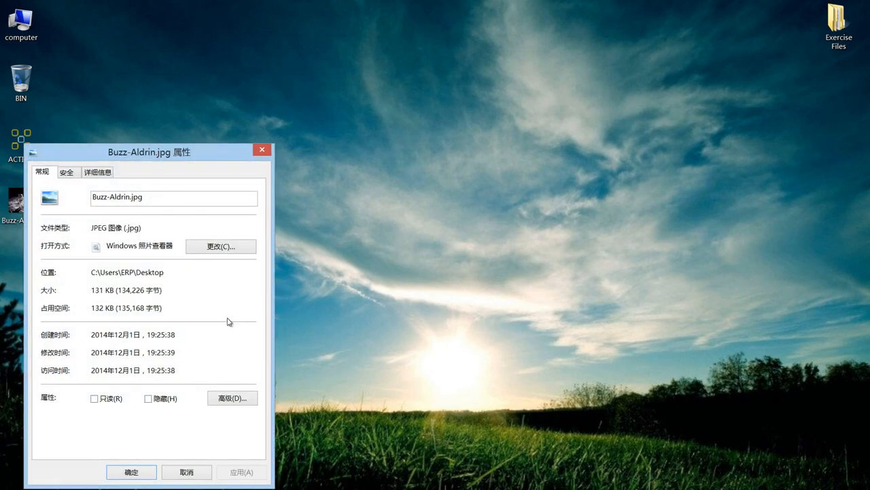
left_click(262, 151)
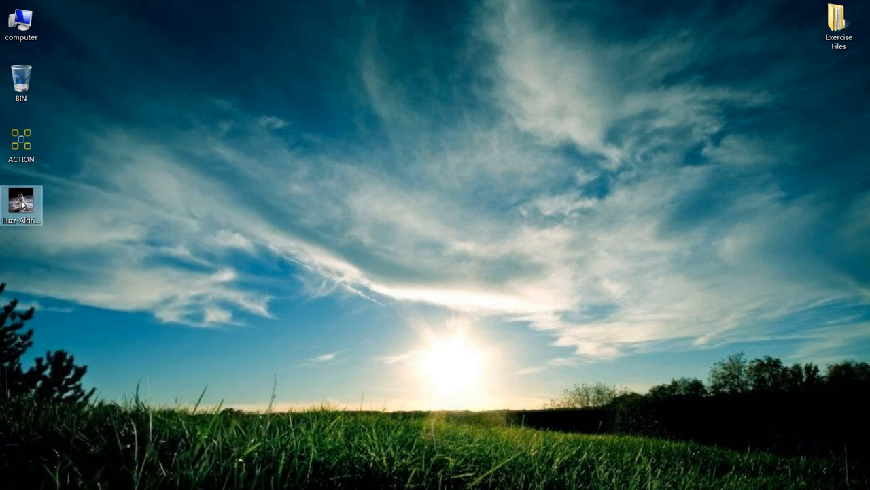
View the exported Buzz-Aldrin.jpg maximized in Windows Photo Viewer, and close the viewer.
double_click(21, 203)
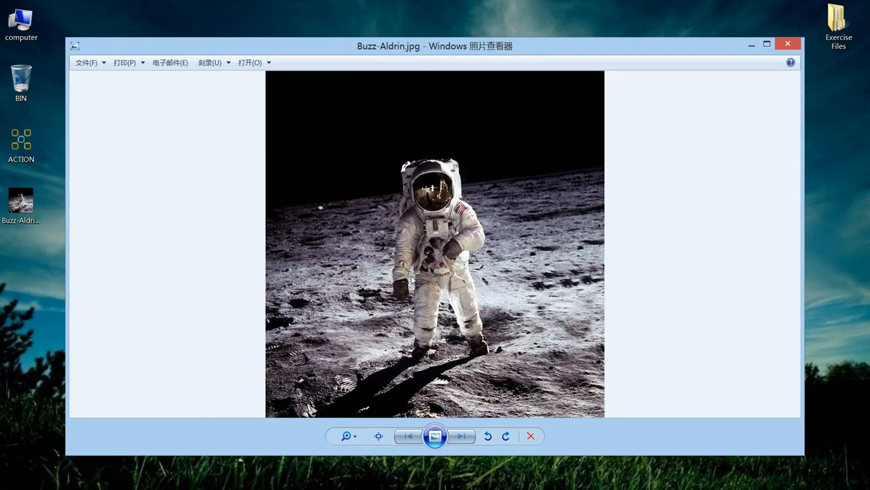
left_click(767, 44)
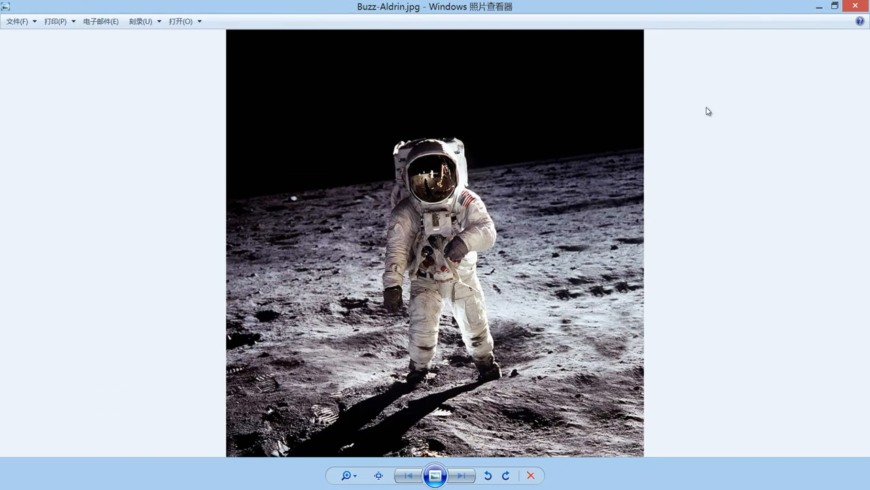
left_click(855, 6)
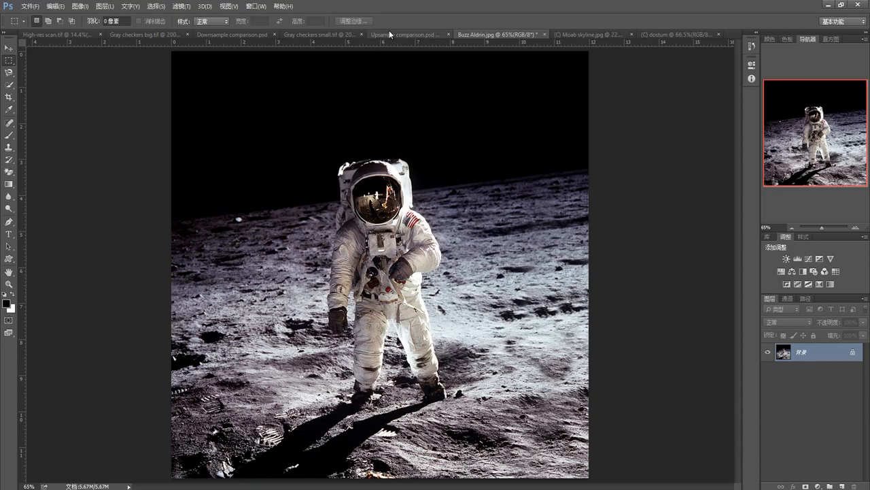
Examine the resampling methods in Upsample comparison.psd against the original Gray checkers small.tif.
left_click(390, 32)
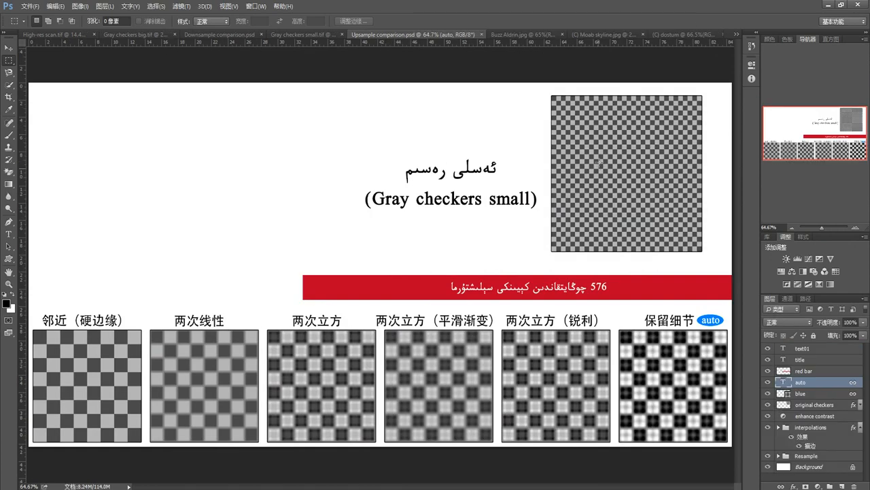
left_click(314, 33)
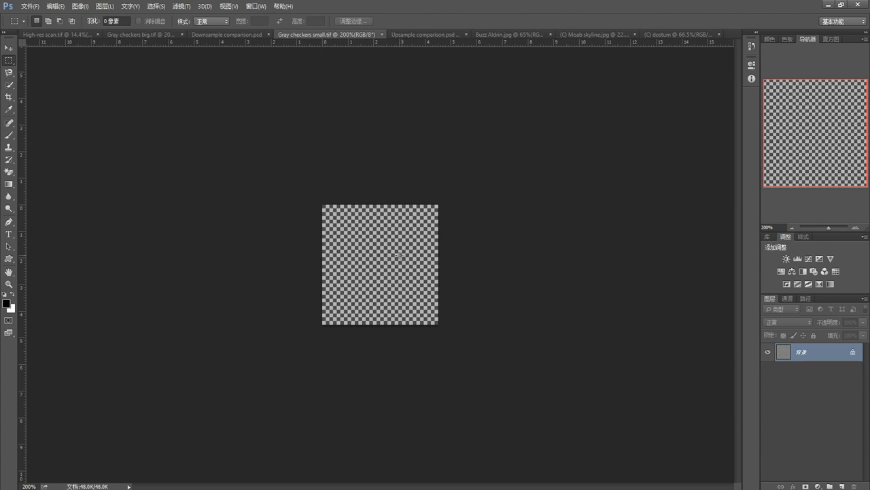
left_click(413, 34)
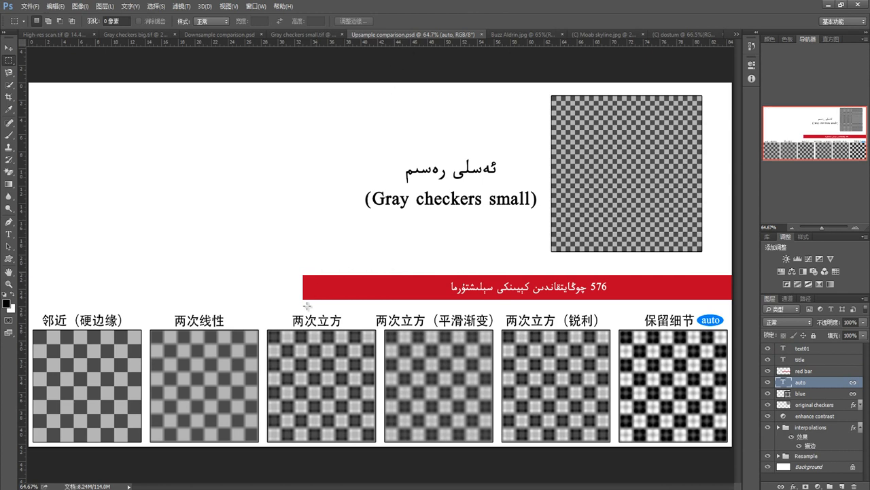